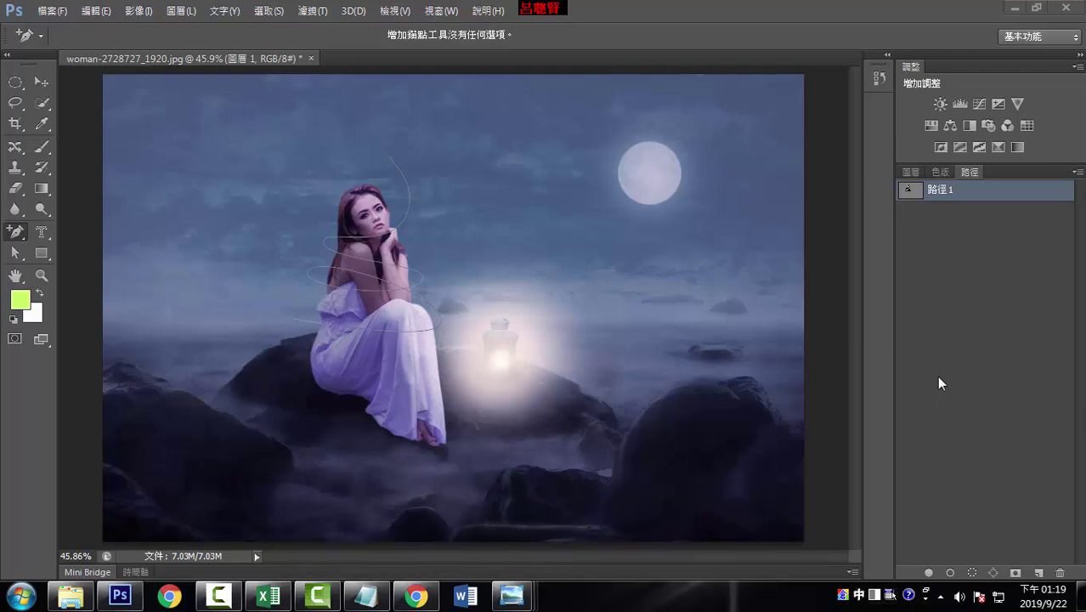
Select spiral Path 1, view its options, and switch to the Brush tool
left_click(929, 192)
right_click(929, 192)
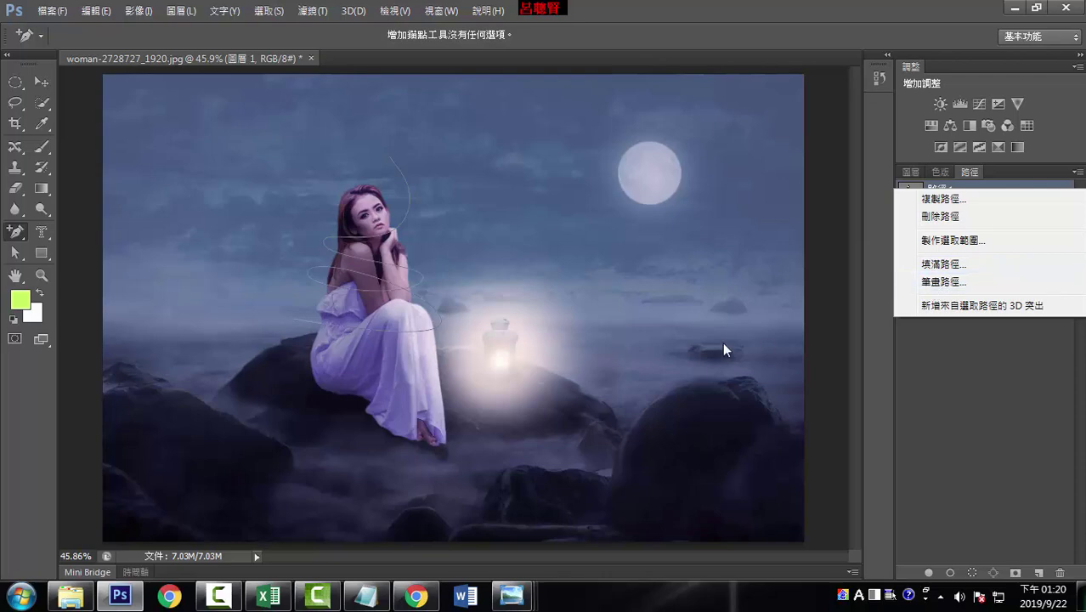
left_click(43, 149)
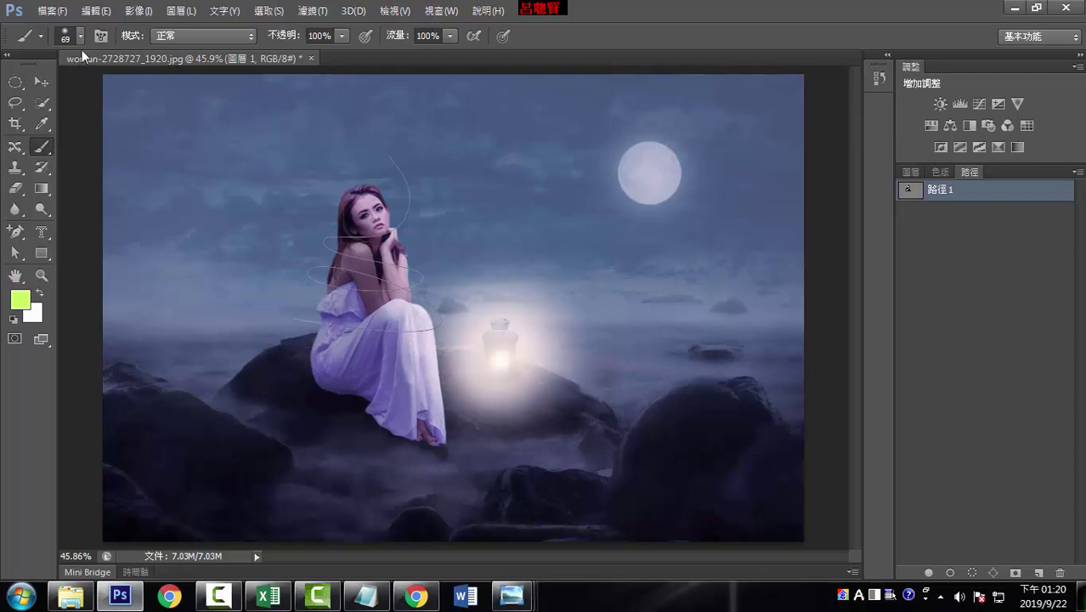
Shrink the brush to 5 px and settle on the soft round 0%-hardness tip
left_click(81, 43)
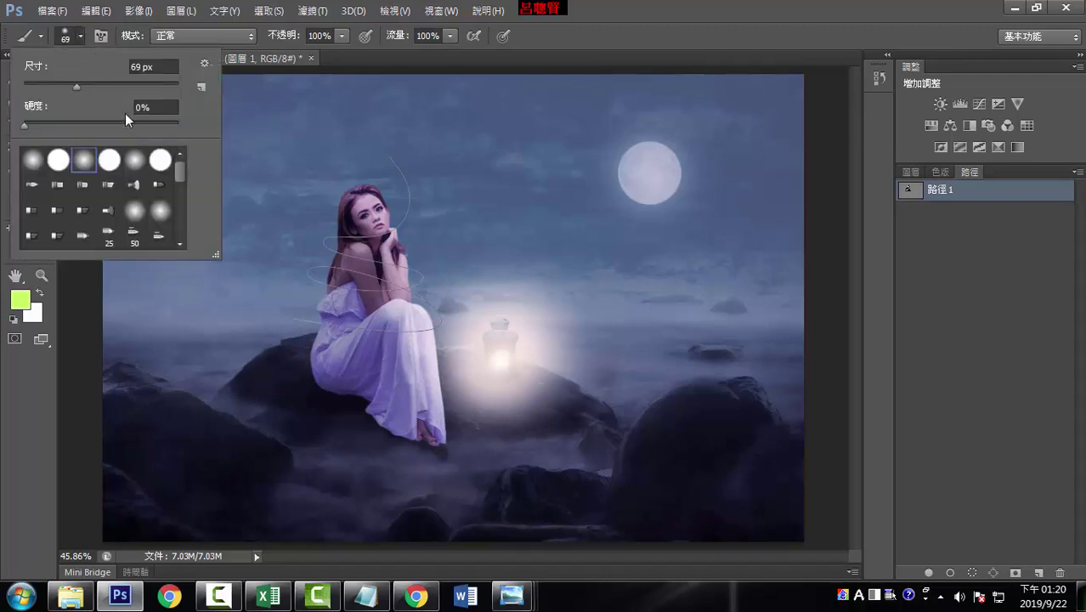
left_click_drag(75, 88, 30, 87)
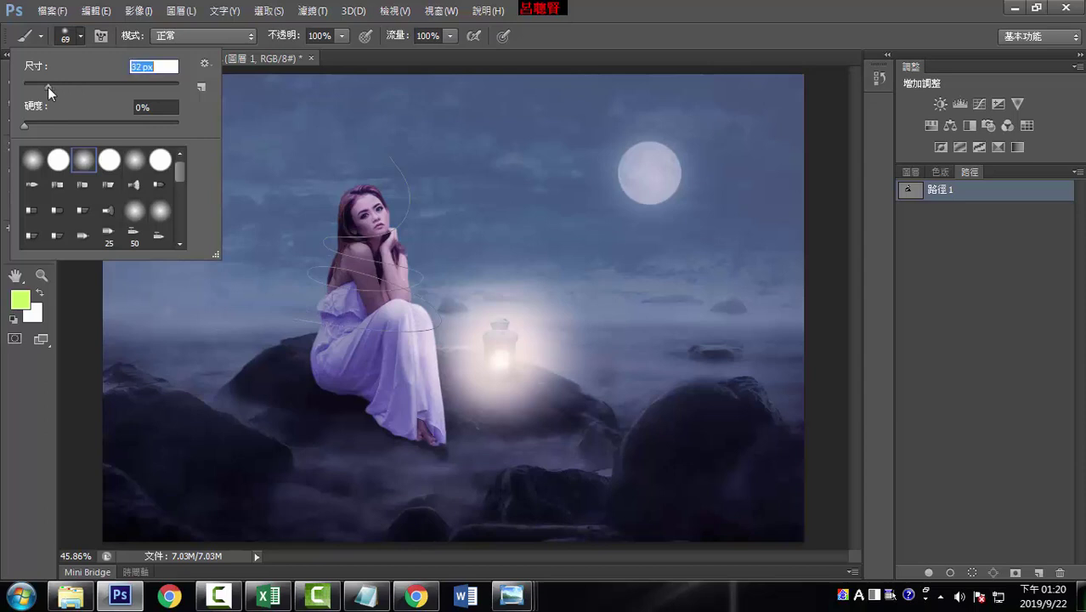
type("5")
left_click(83, 162)
left_click(32, 162)
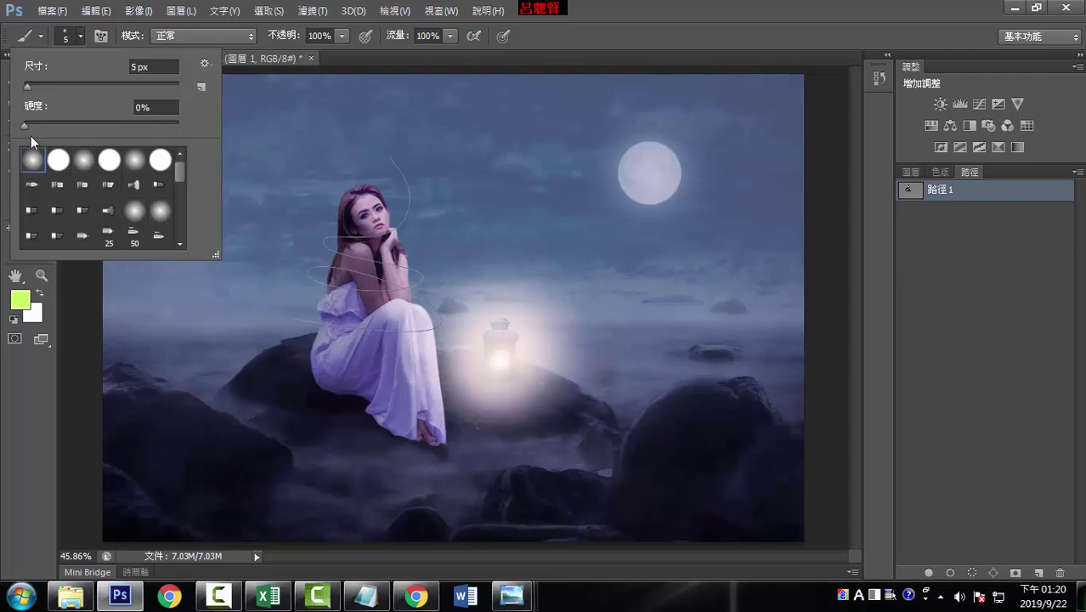
left_click(59, 161)
left_click(34, 159)
left_click(404, 69)
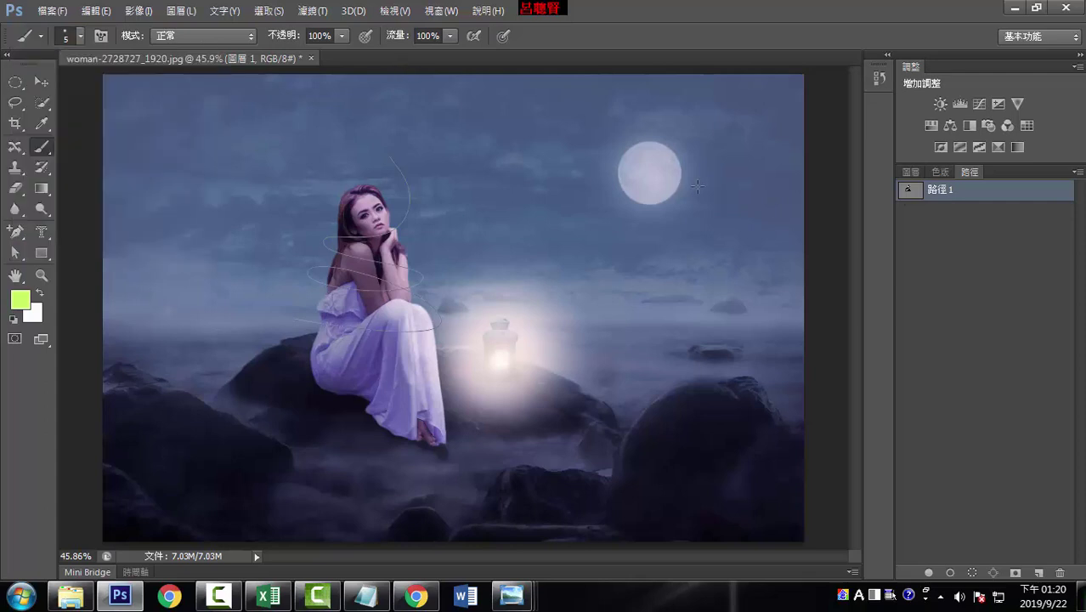
Open Stroke Path for Path 1 with Simulate Pressure, then dismiss it unapplied
double_click(948, 193)
left_click(908, 194)
right_click(909, 195)
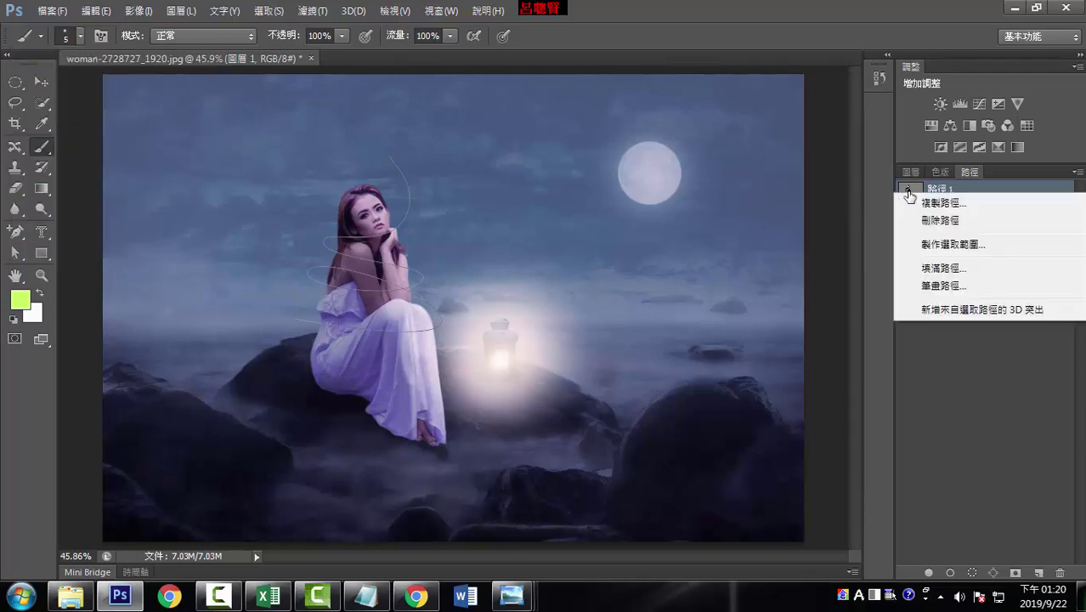
left_click(927, 291)
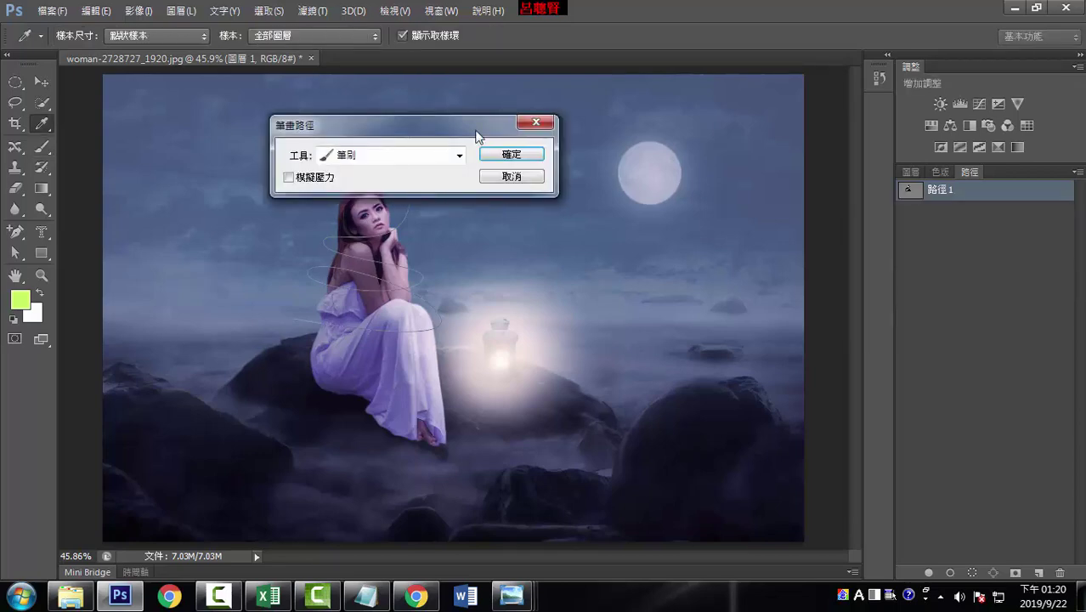
left_click_drag(475, 135, 594, 133)
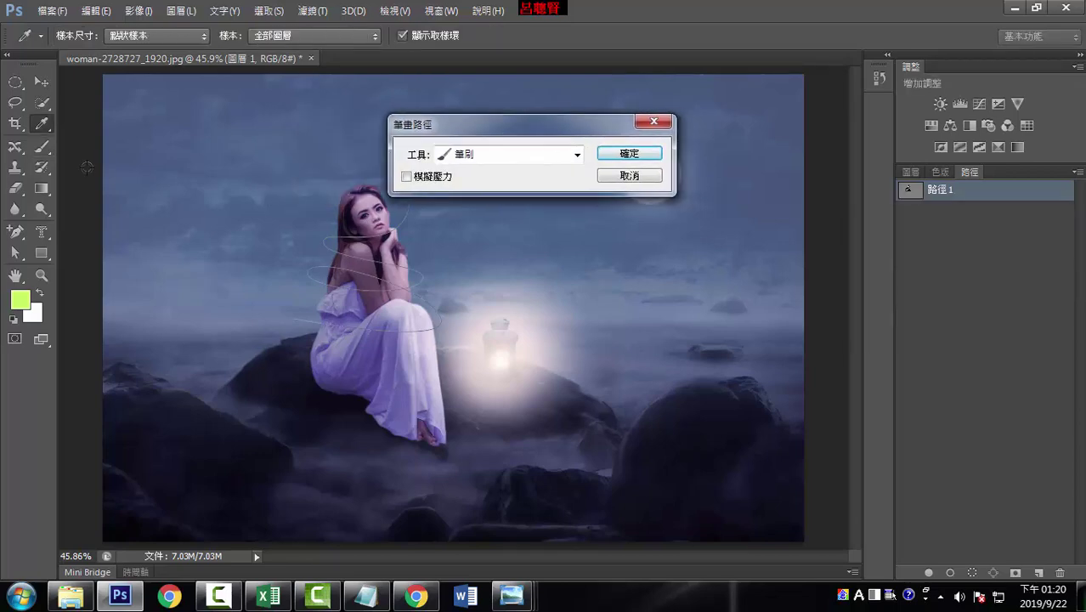
left_click(406, 176)
key("Return")
Delete the old Layer 1 and make a fresh empty Layer 1 active above Background
left_click(910, 172)
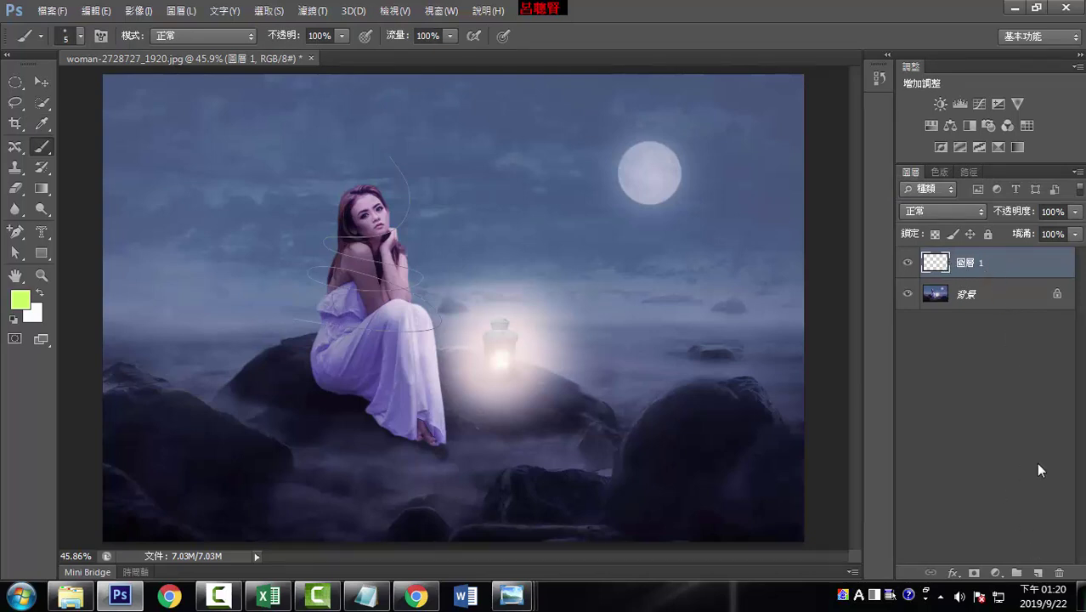
left_click(1060, 574)
left_click(493, 234)
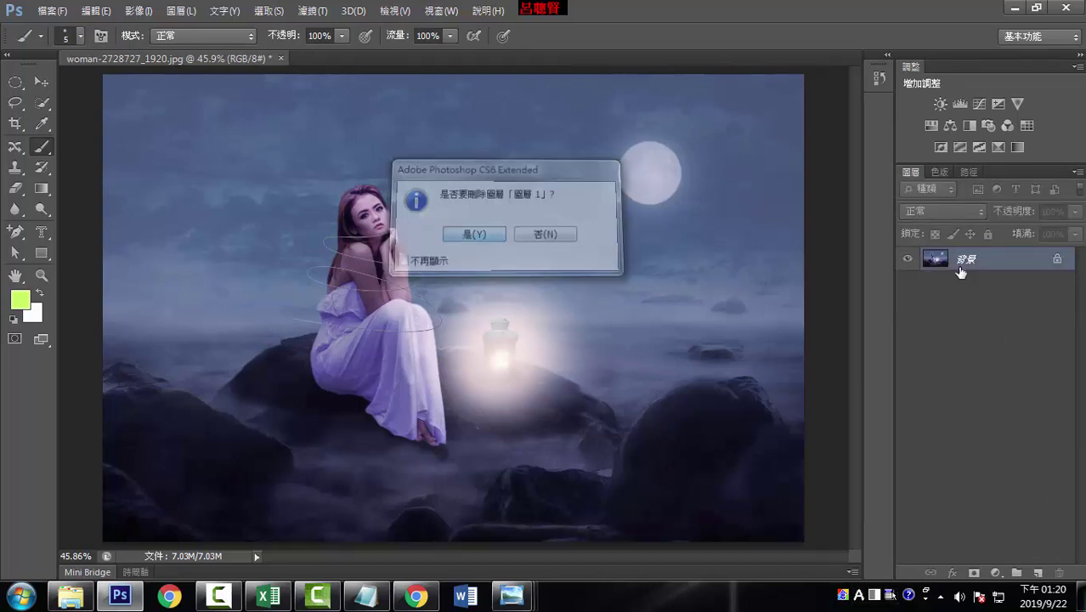
left_click(1037, 574)
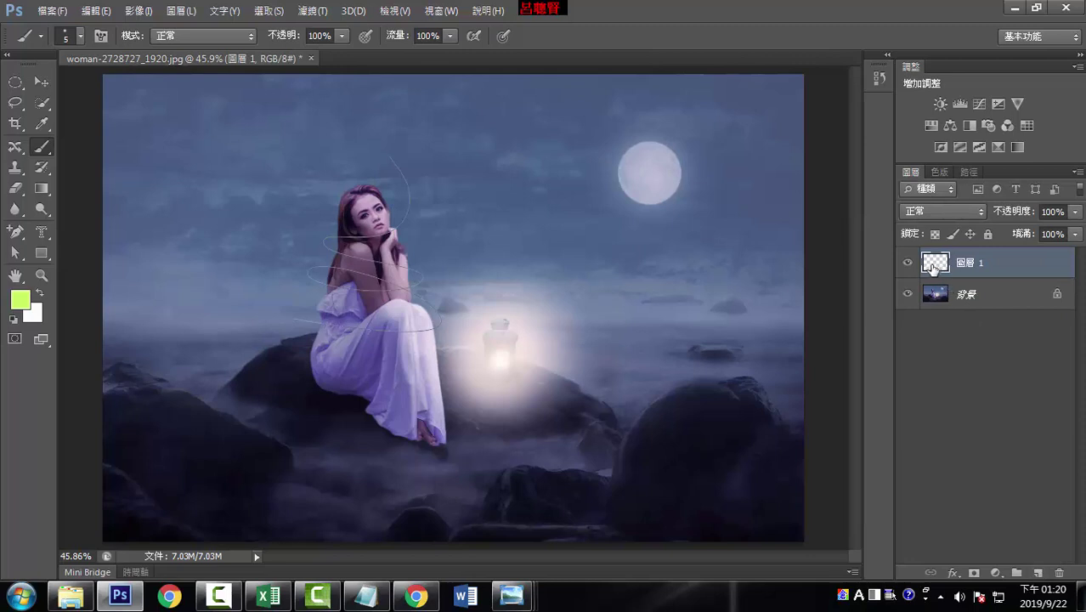
left_click(949, 296)
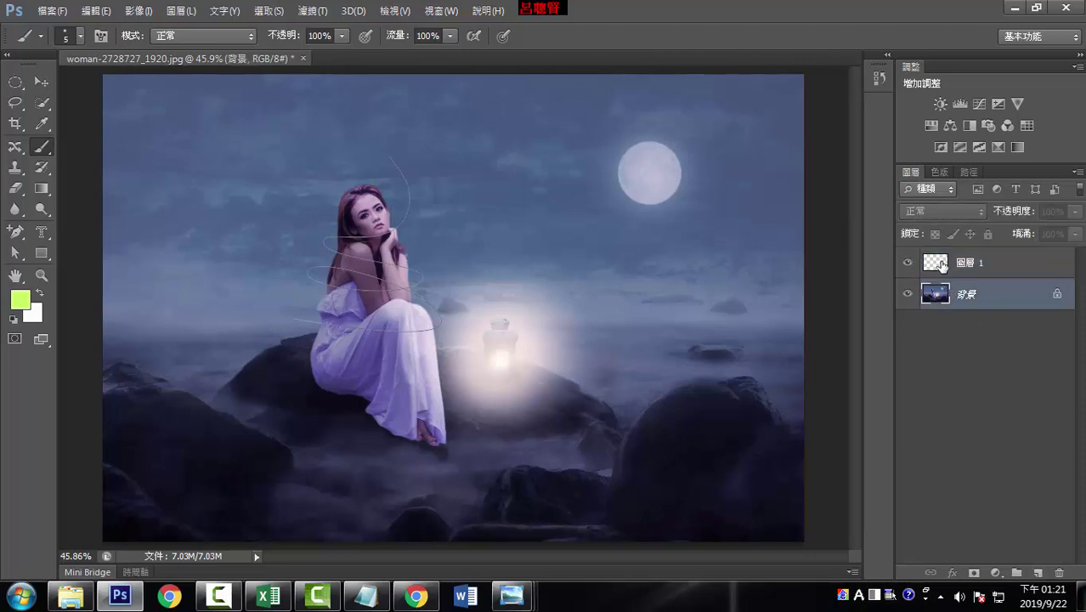
left_click(941, 265)
left_click(952, 296)
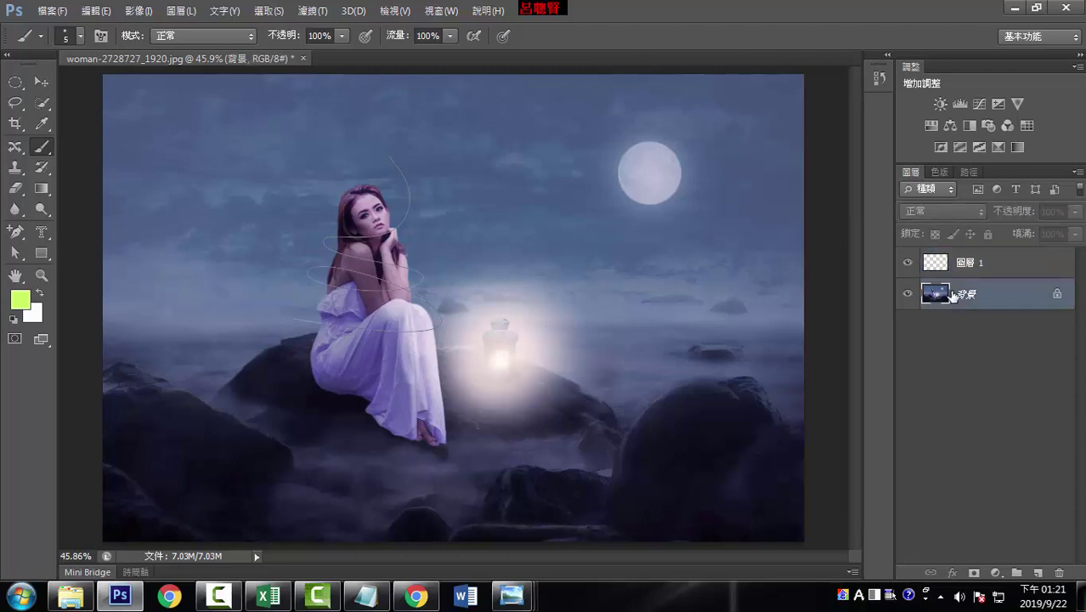
left_click(948, 263)
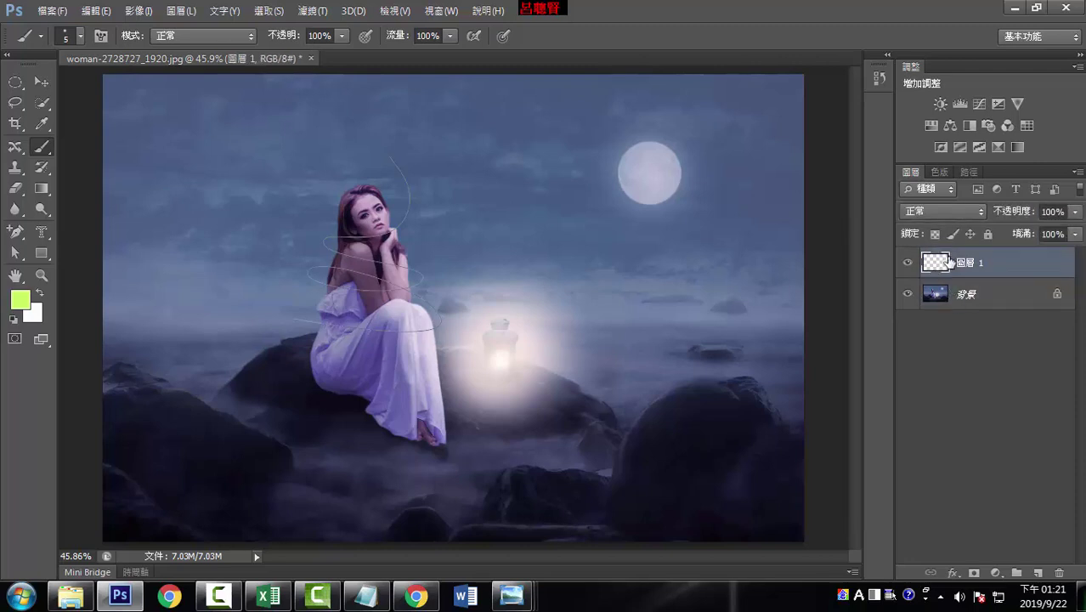
Stroke Path 1 with the brush and Simulate Pressure, then undo the yellow-green result
left_click(975, 172)
right_click(940, 192)
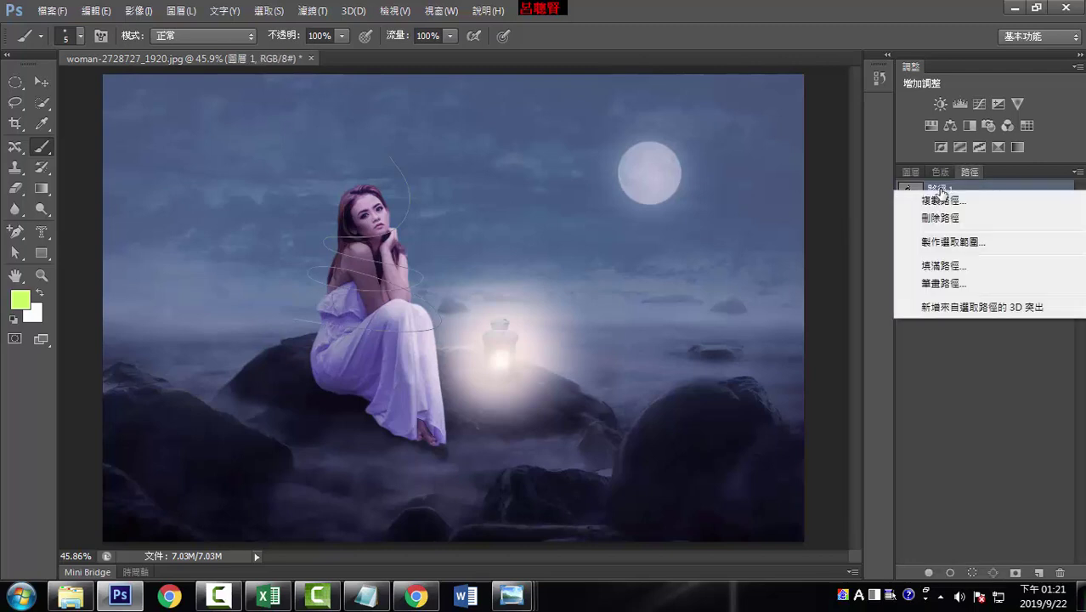
left_click(944, 283)
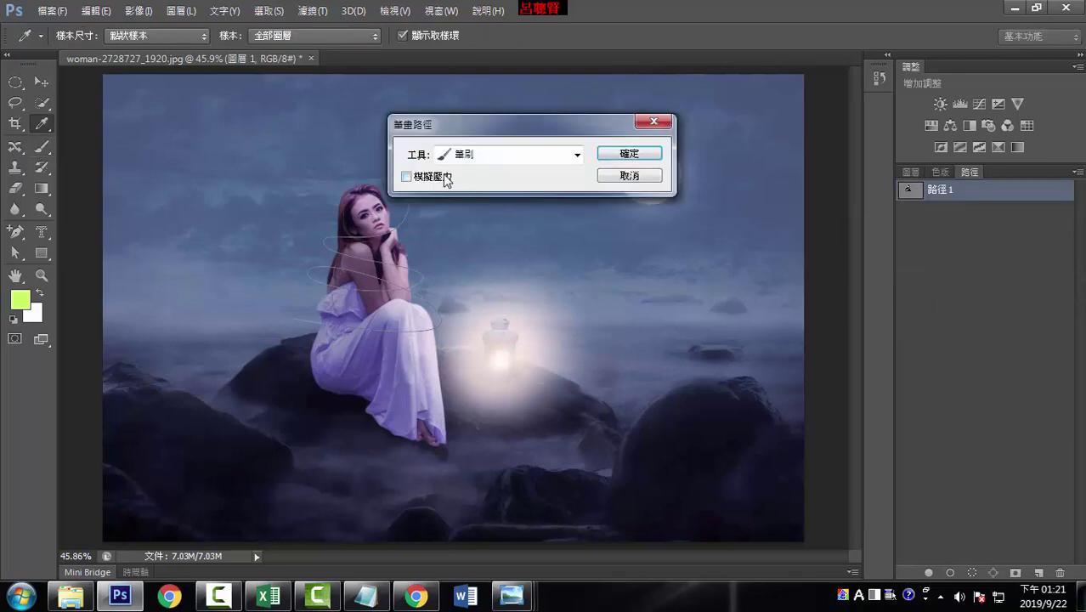
left_click(407, 177)
left_click(615, 155)
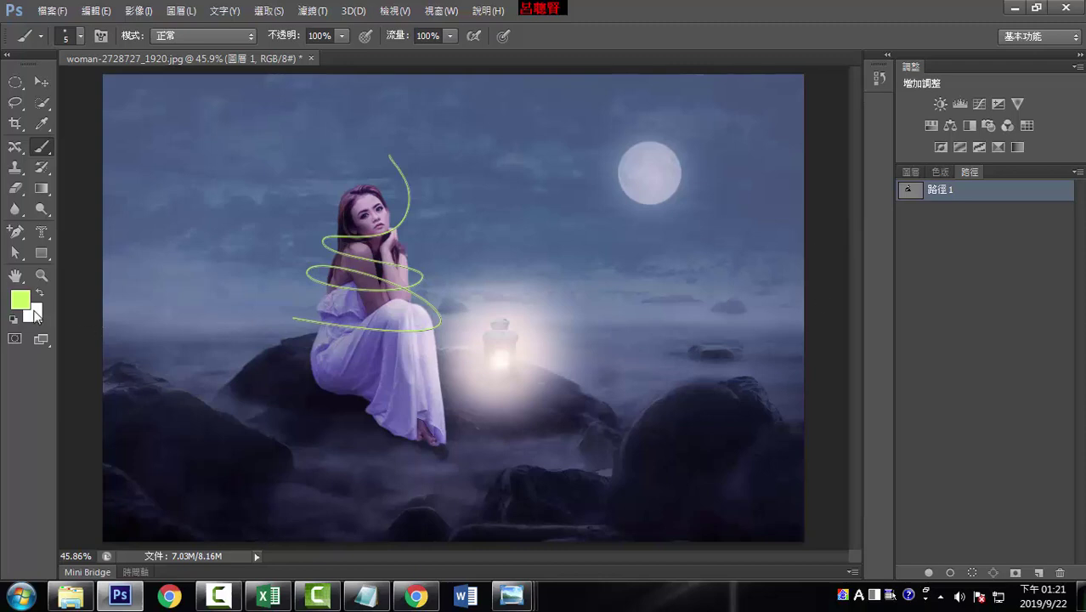
key("ctrl+z")
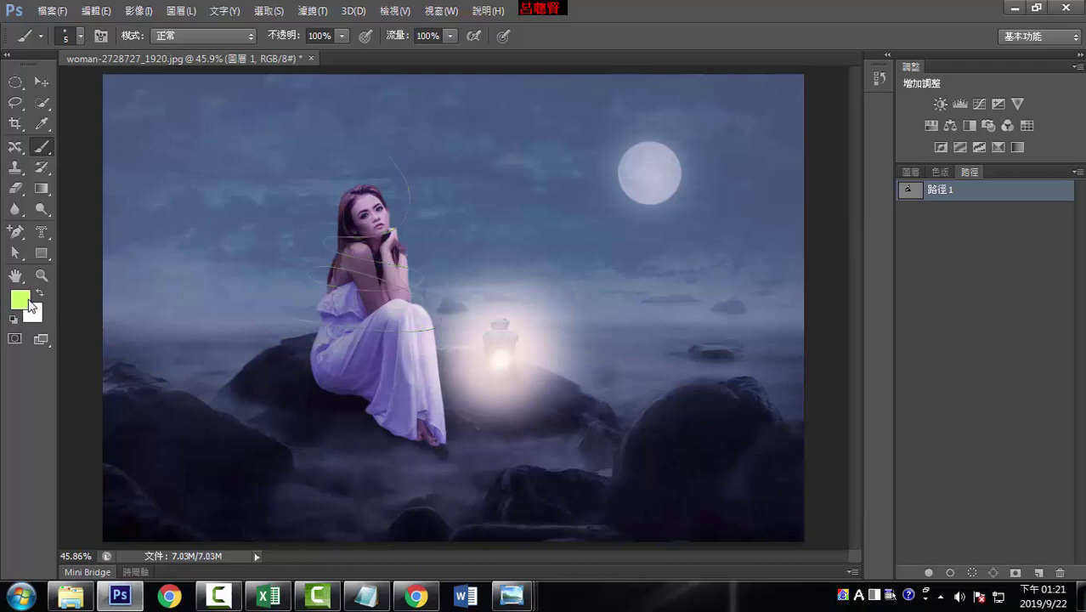
Make white the foreground colour and stroke Path 1 again with the brush
left_click(39, 294)
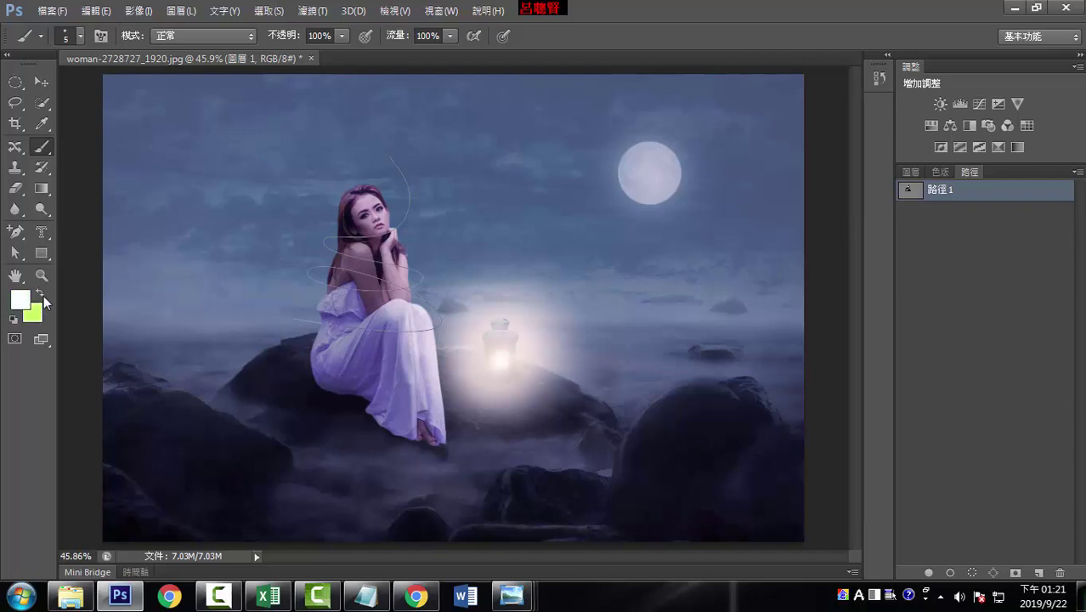
left_click(39, 294)
right_click(945, 189)
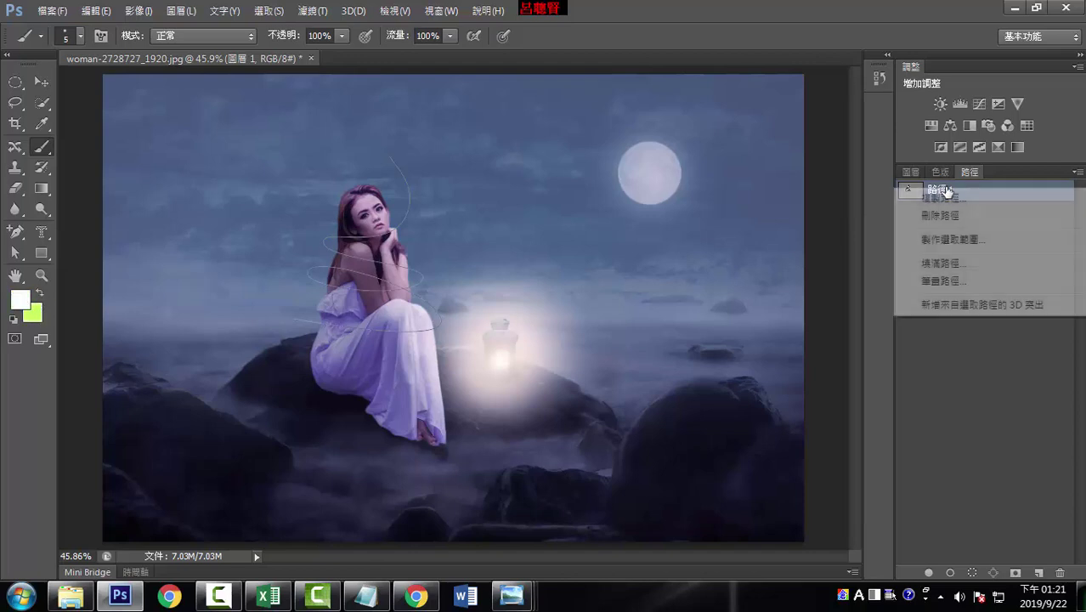
left_click(934, 284, "alt")
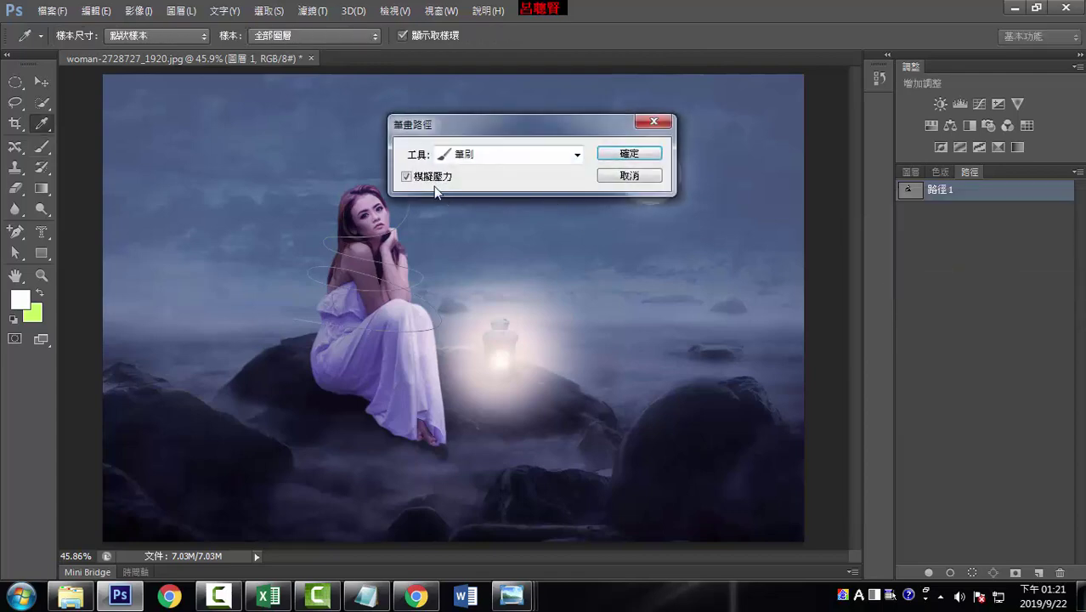
left_click(617, 156)
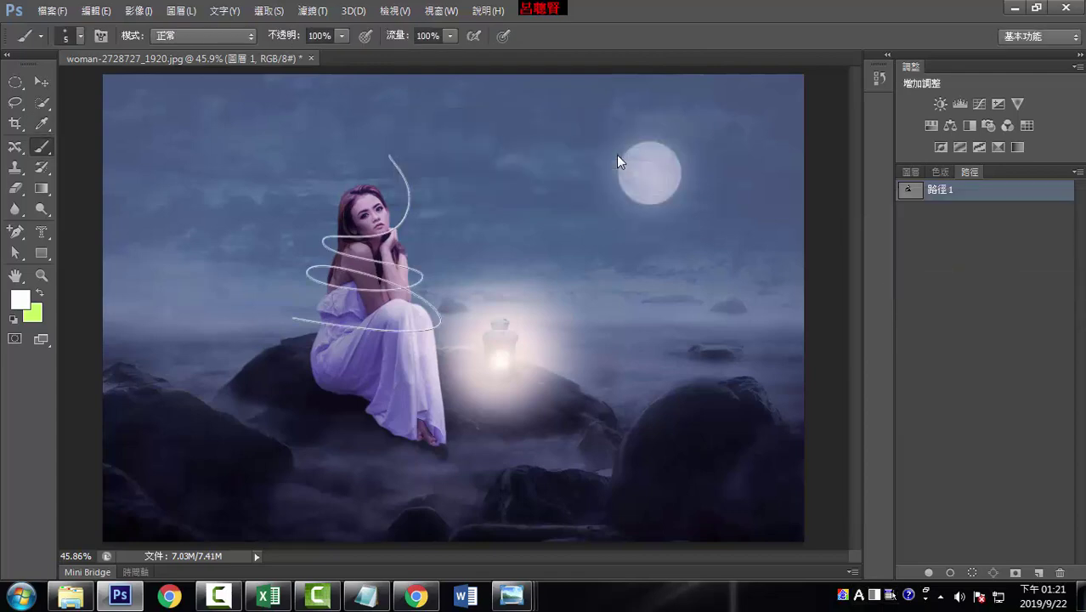
key("ctrl+plus")
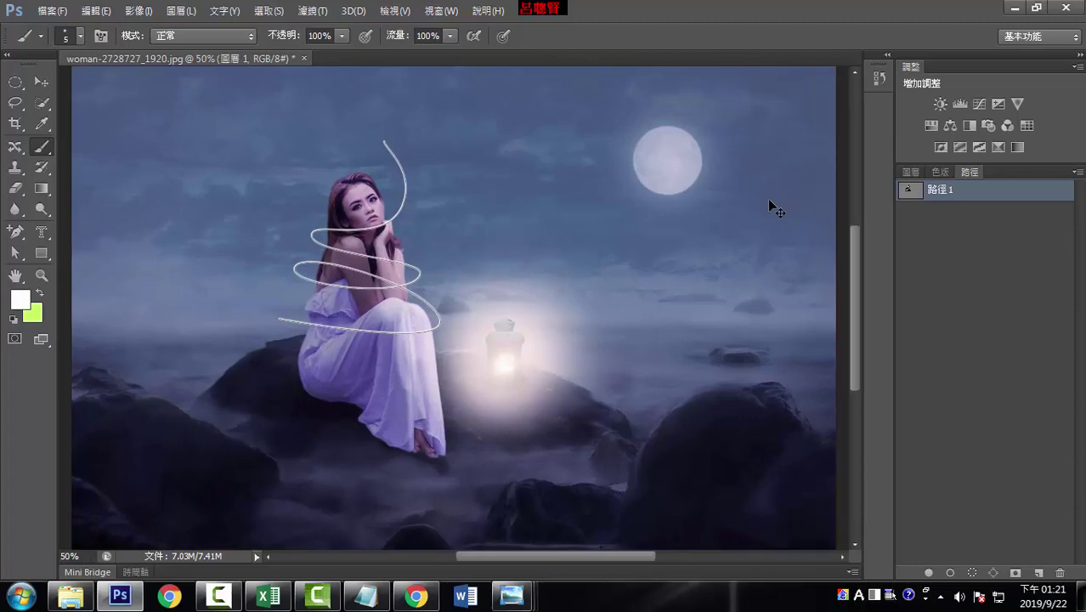
key("ctrl+plus")
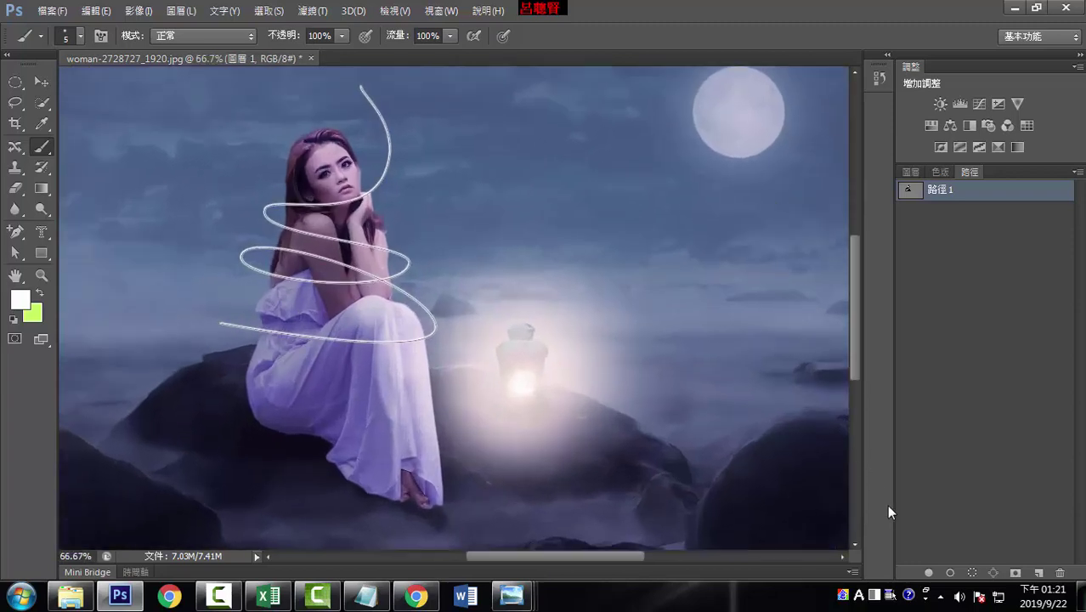
left_click(909, 171)
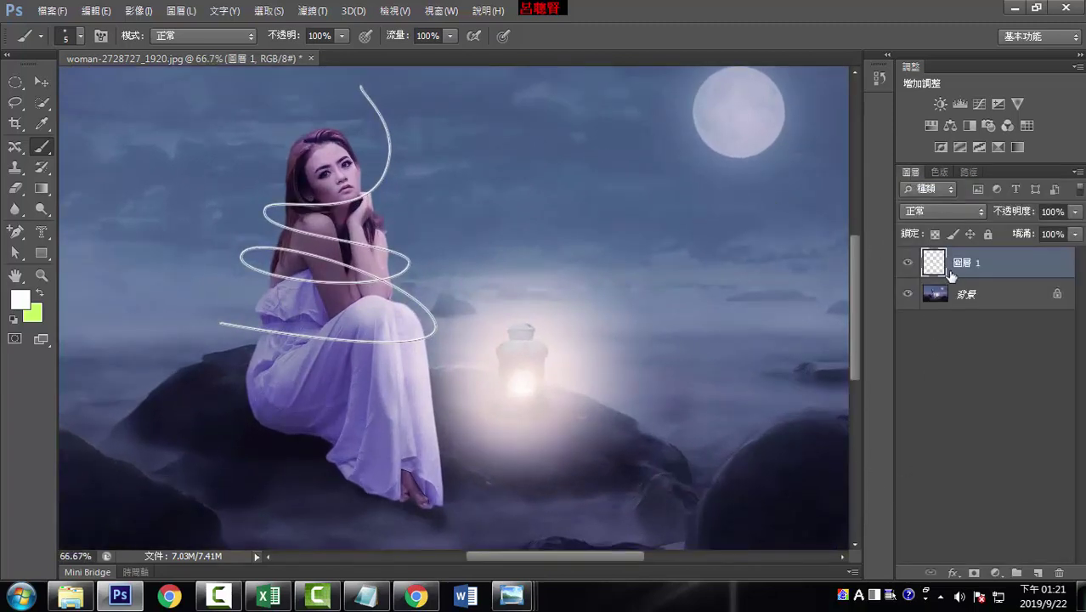
left_click(907, 263)
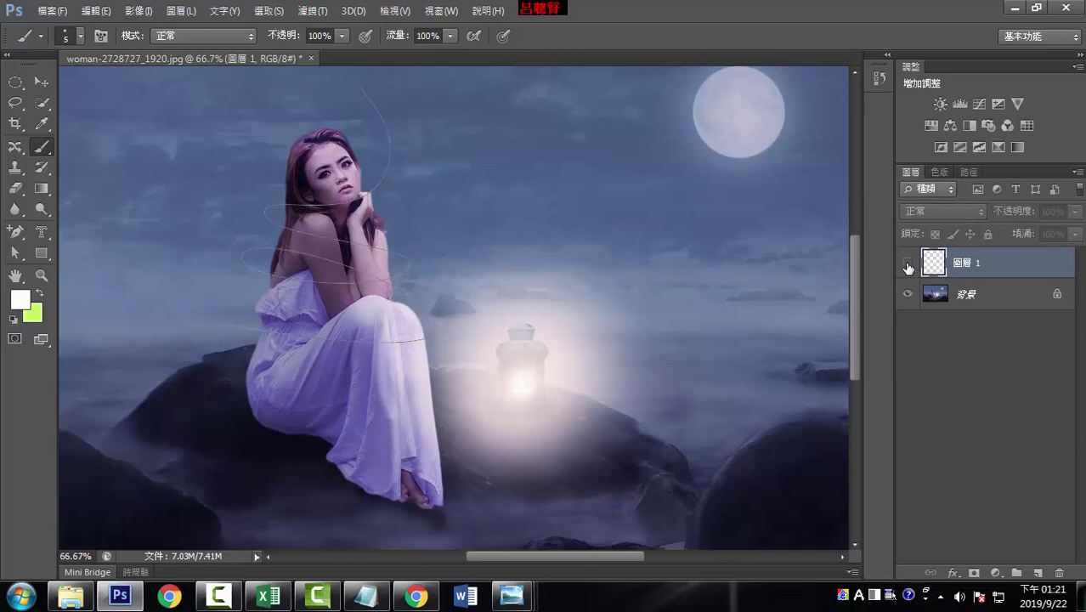
left_click(907, 264)
left_click(907, 264)
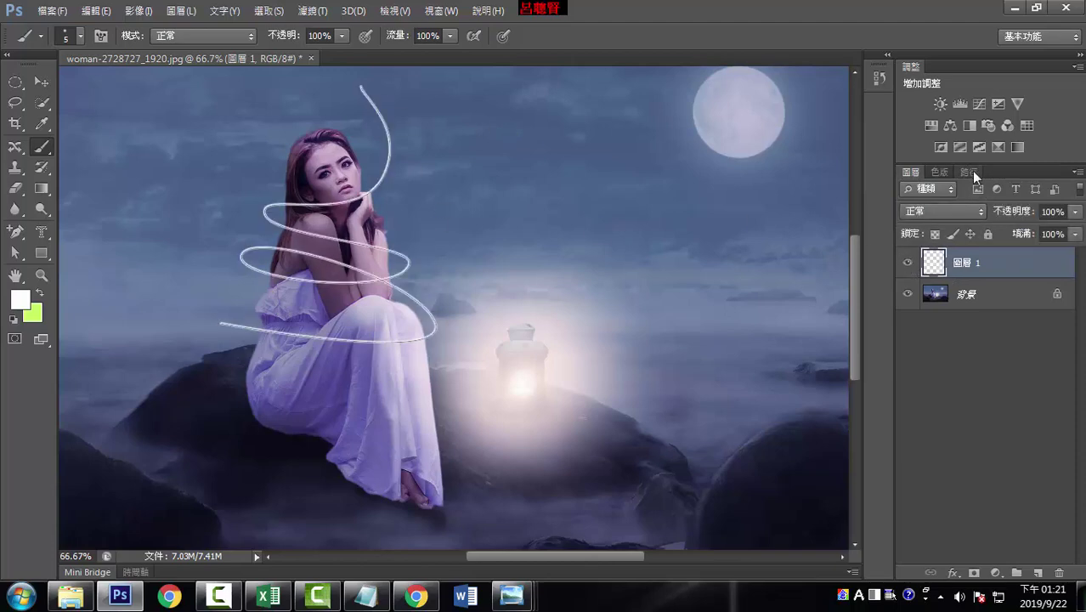
left_click(971, 172)
left_click(954, 227)
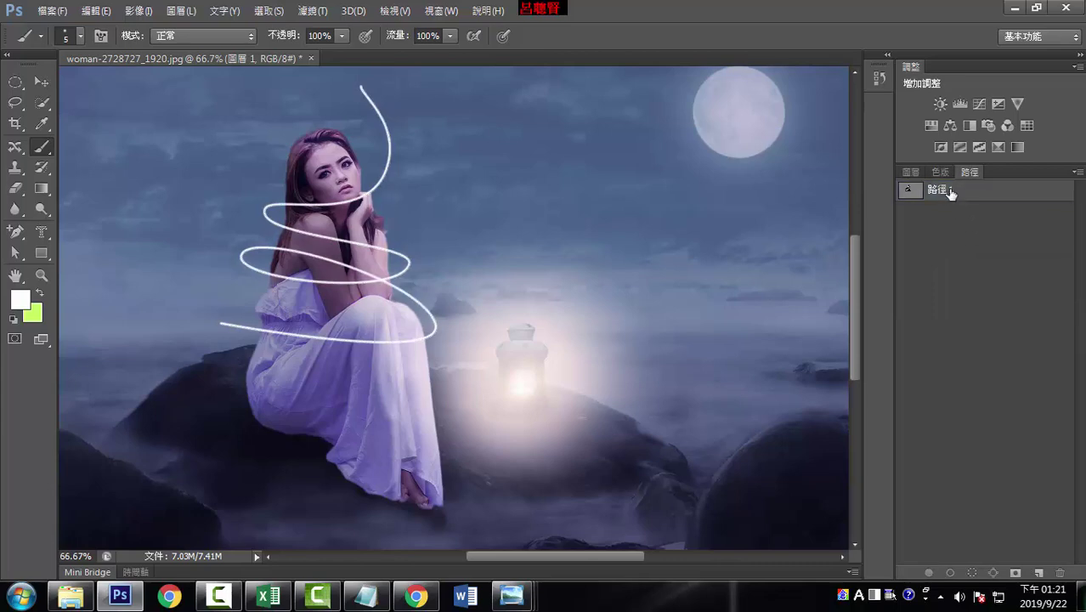
left_click(909, 172)
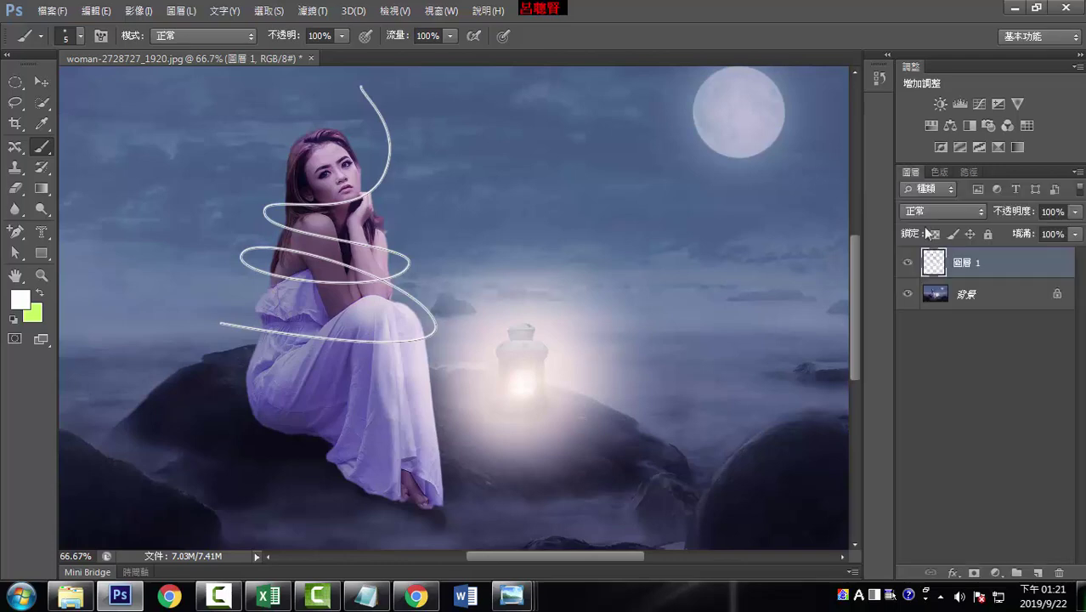
key("ctrl+z")
left_click(970, 171)
left_click(967, 188)
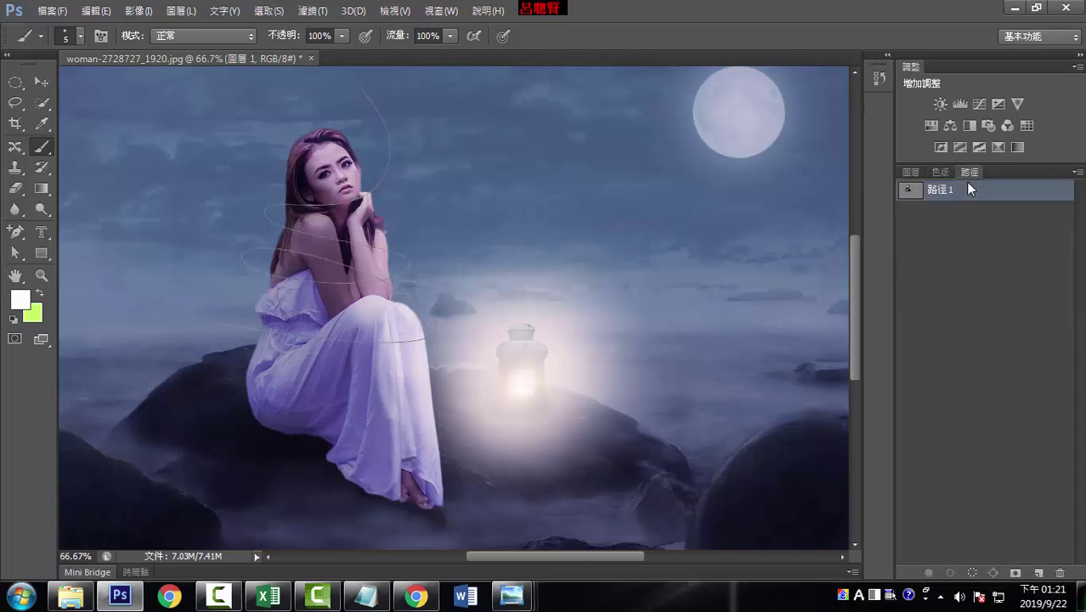
left_click(937, 237)
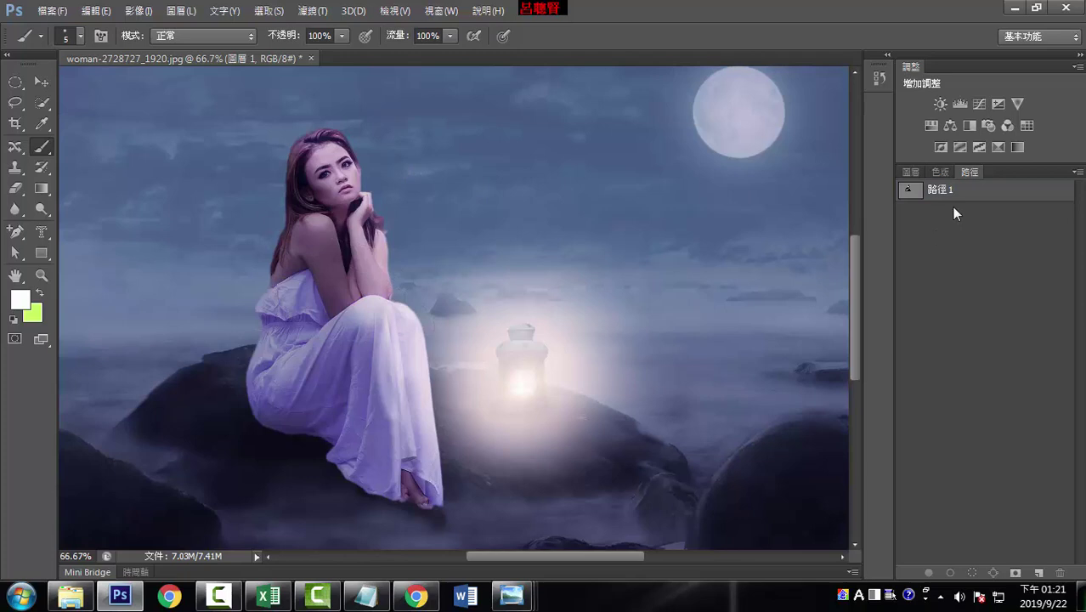
left_click(947, 194)
left_click(943, 224)
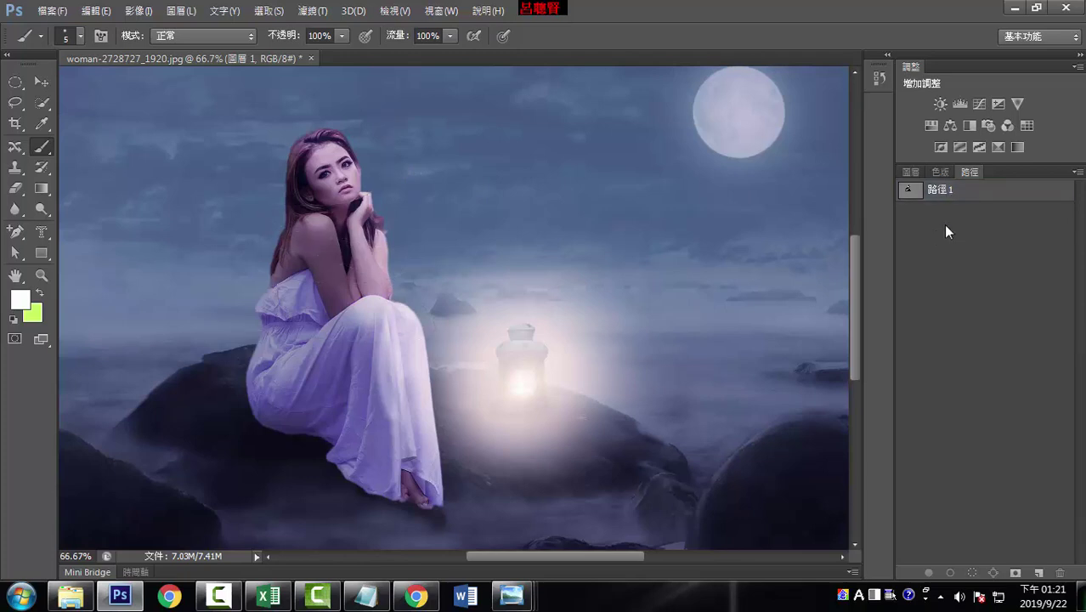
left_click(909, 172)
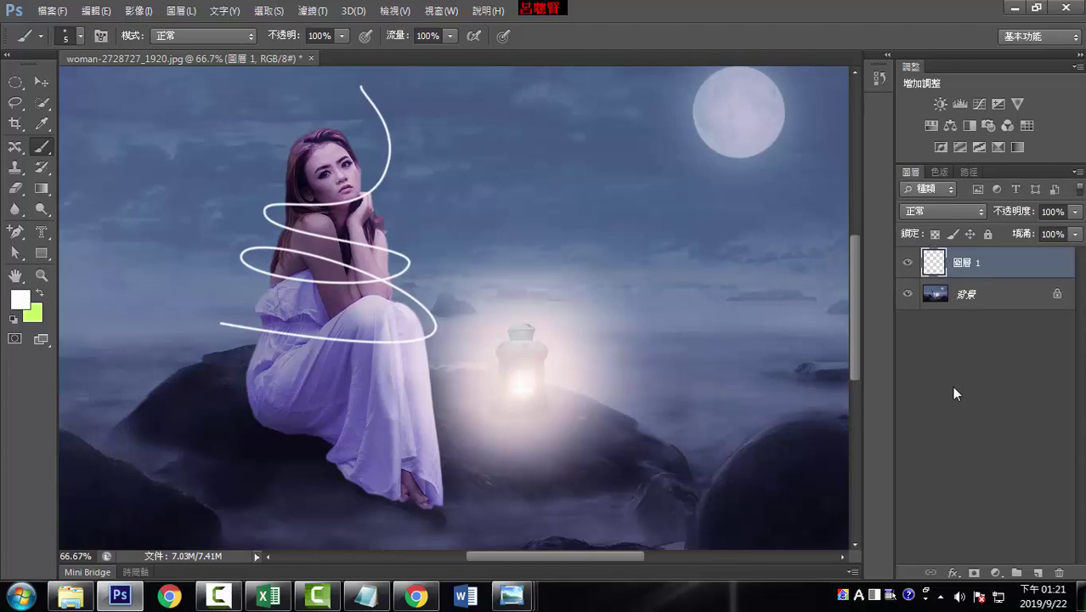
left_click(951, 575)
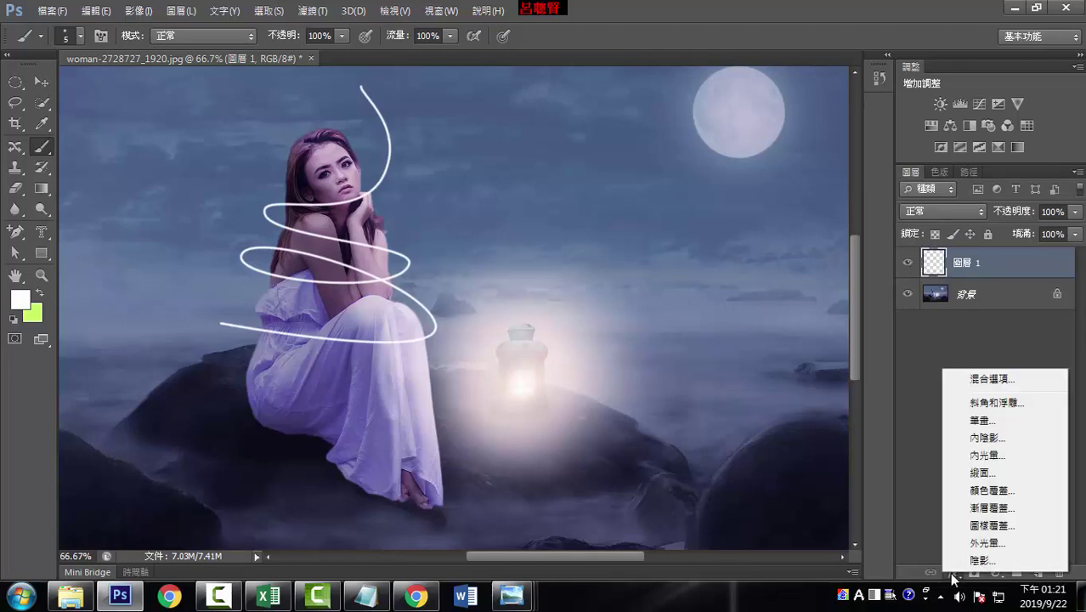
left_click(989, 544)
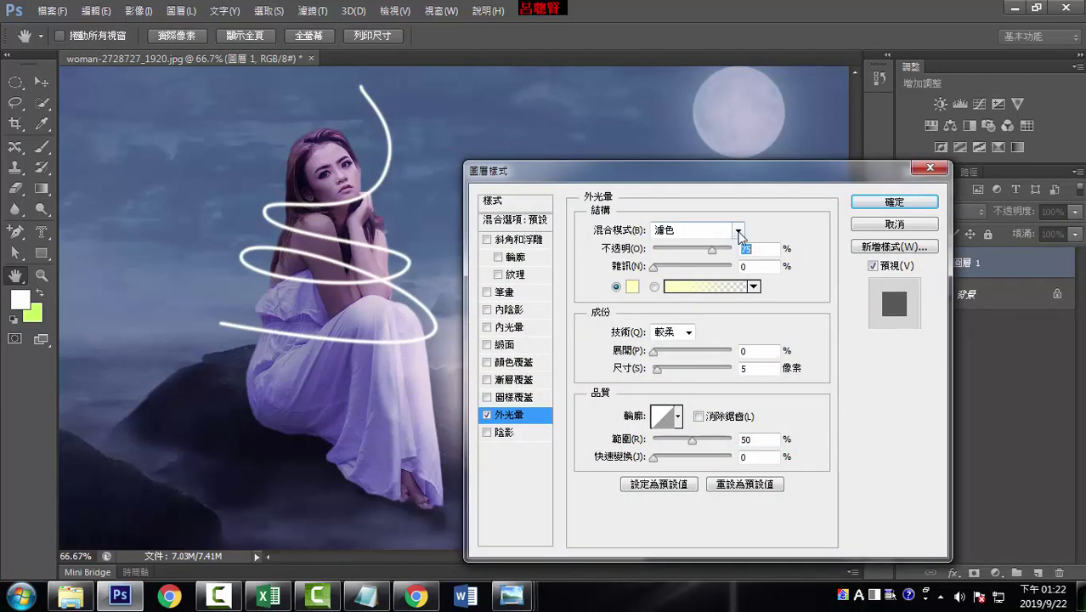
left_click(740, 233)
left_click(672, 8)
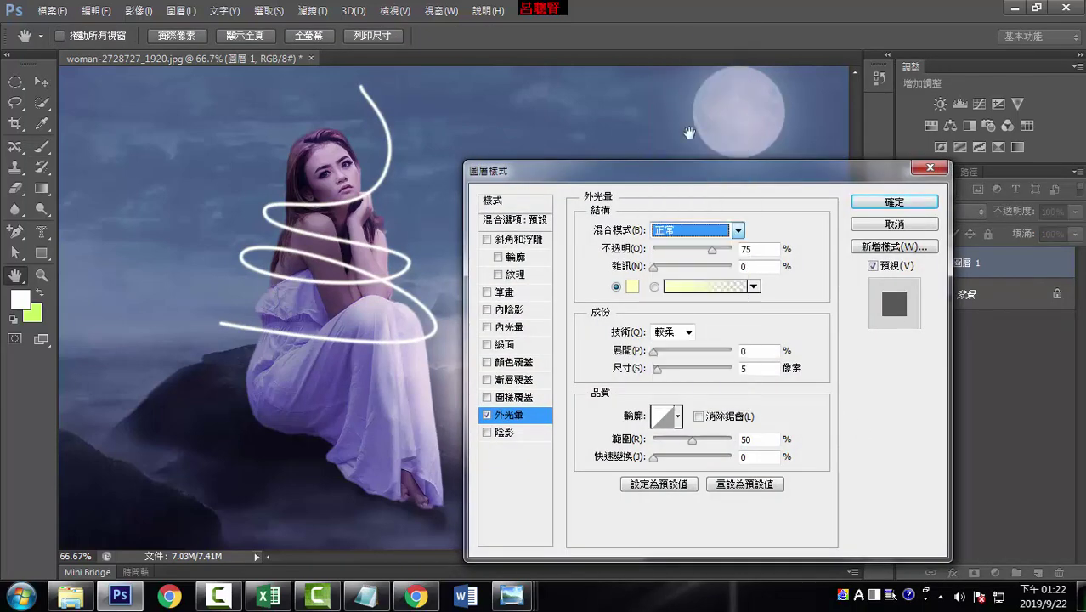
left_click_drag(658, 353, 663, 355)
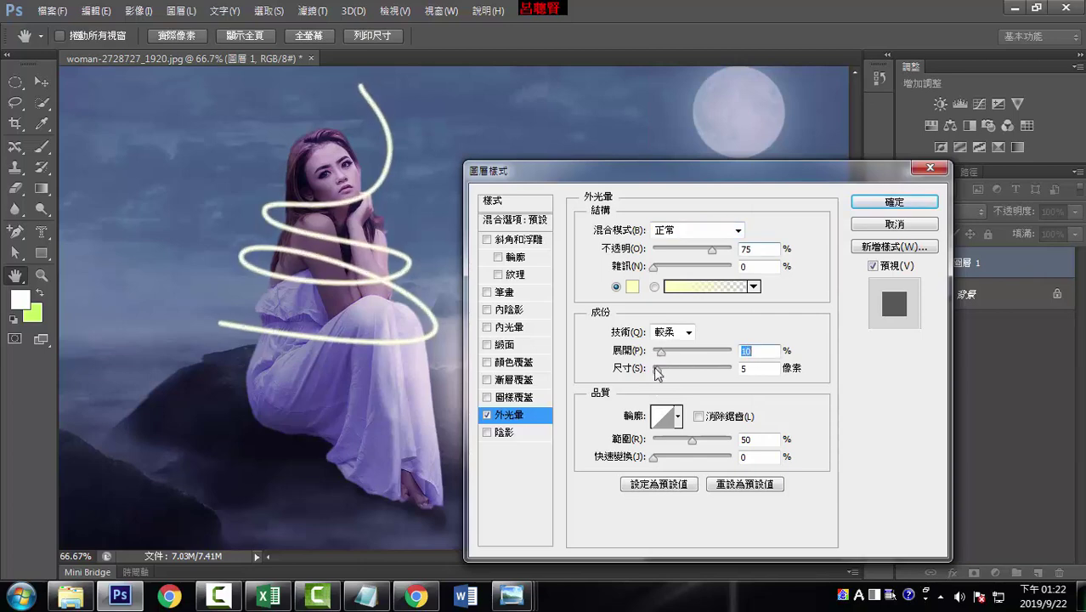
key("Tab")
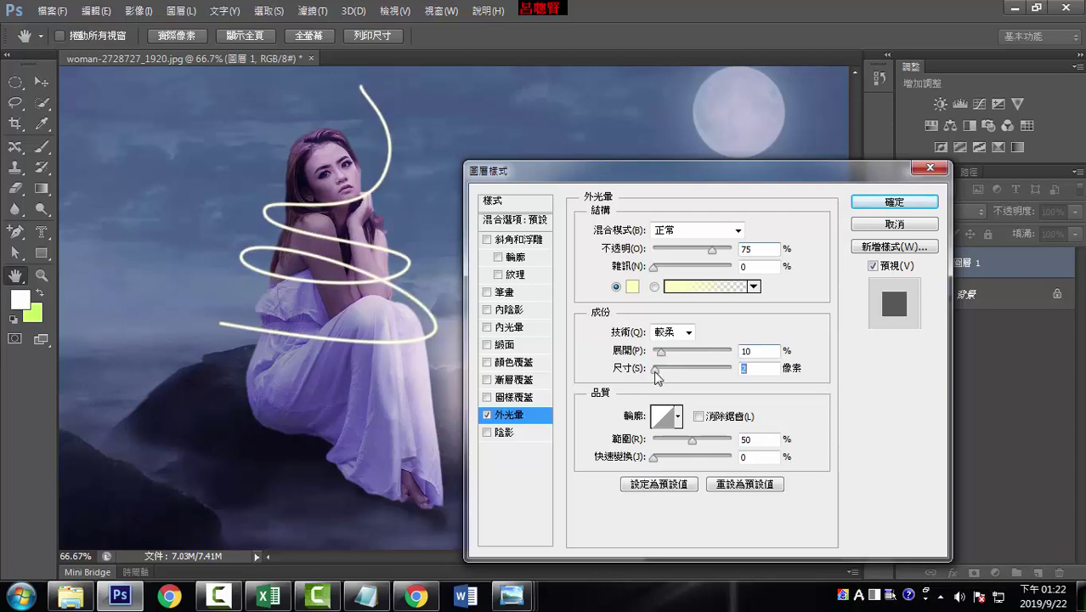
left_click_drag(658, 375, 660, 376)
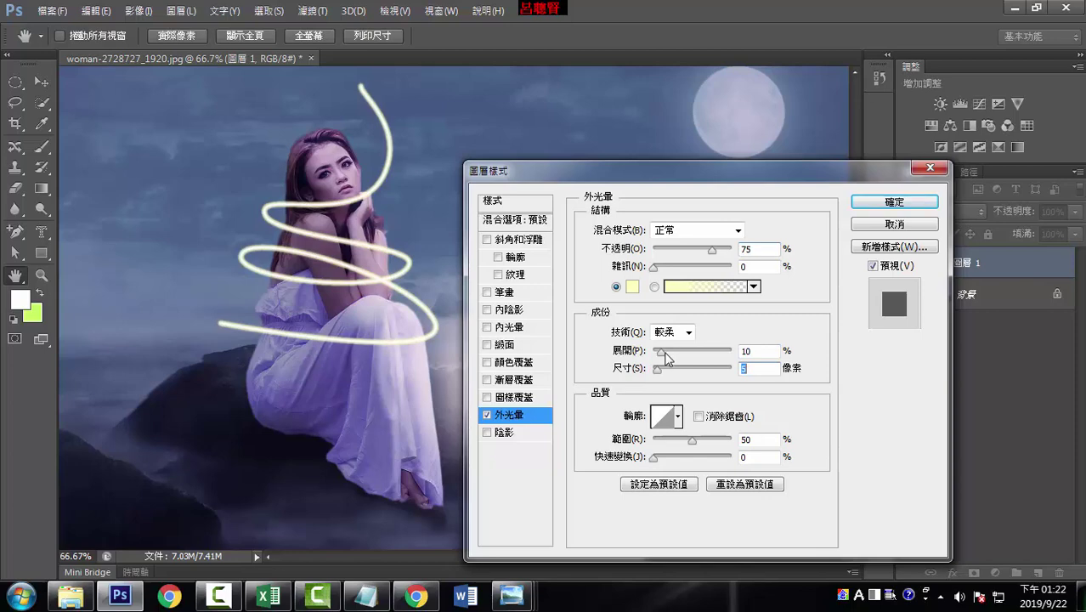
mouse_move(665, 351)
left_mouse_down()
mouse_move(687, 362)
mouse_move(662, 366)
left_mouse_up()
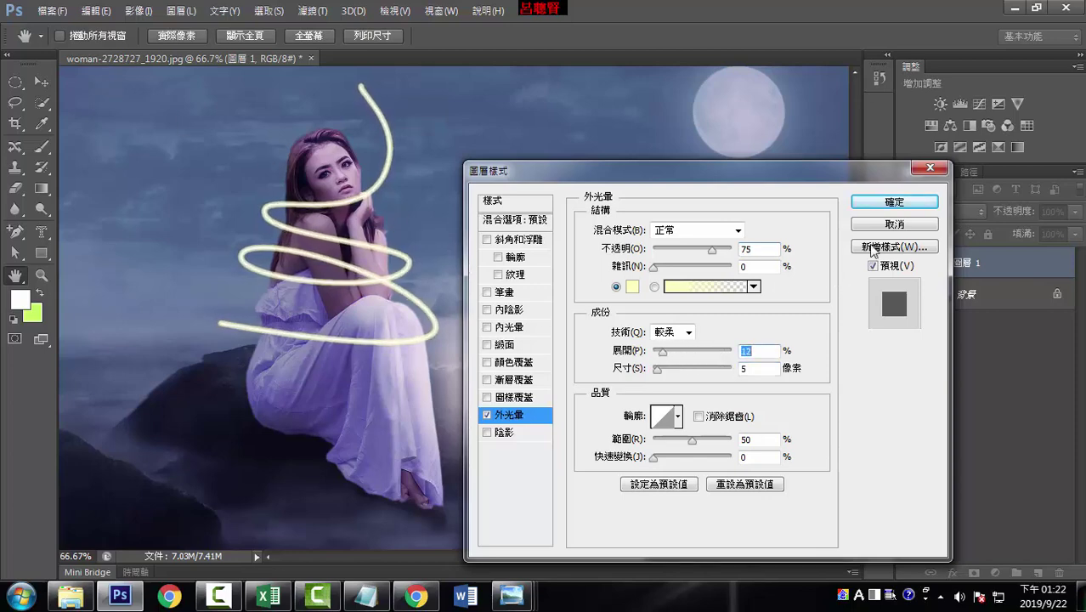
left_click(894, 223)
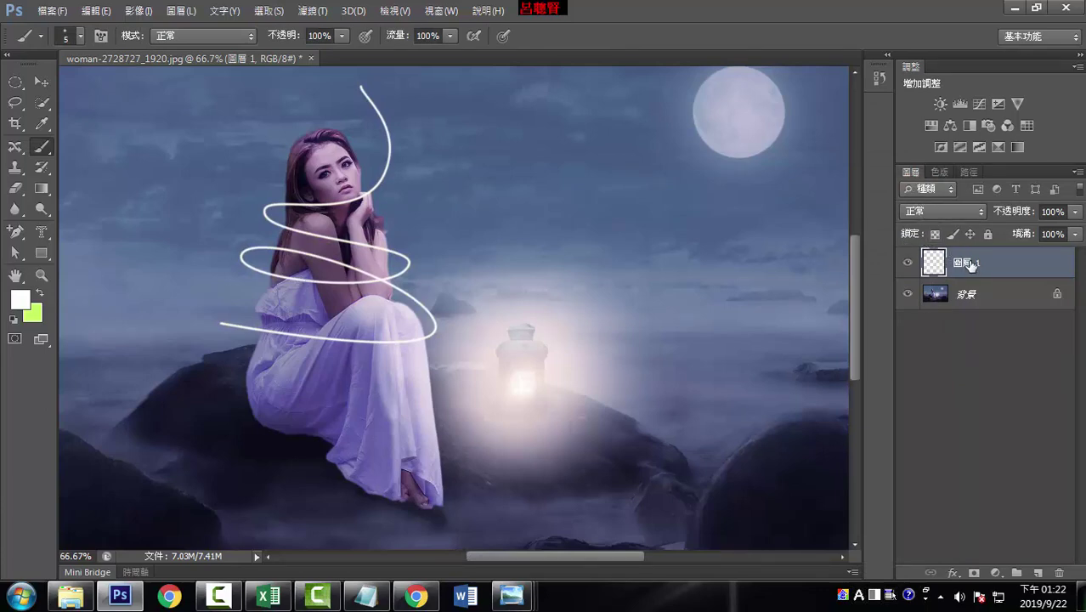
Add a new empty layer and delete the original spiral stroke layer, keeping Path 1
left_click(1037, 572)
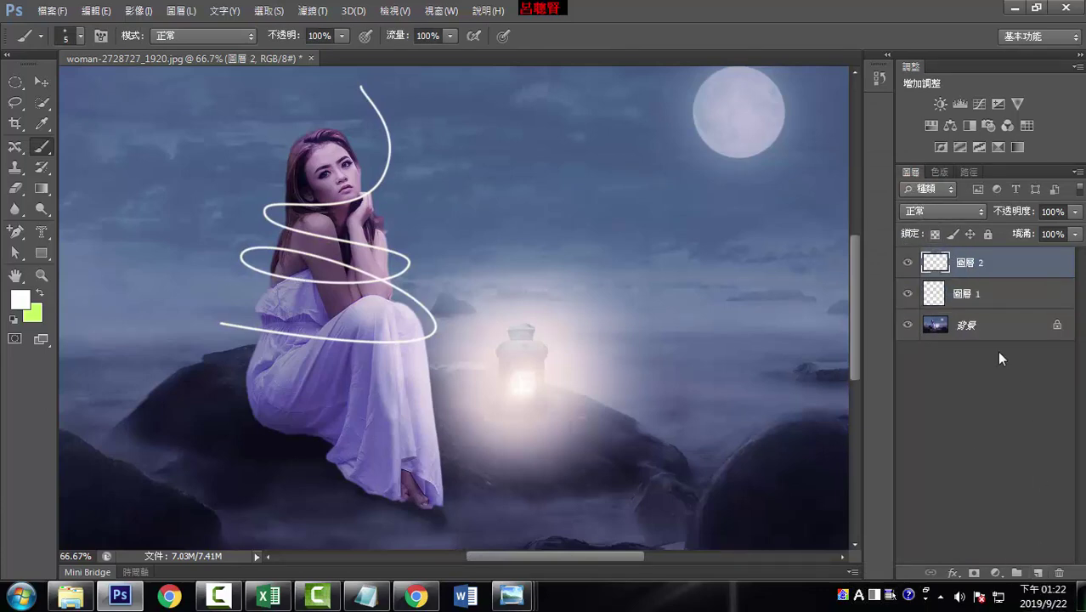
left_click(959, 294)
left_click(1057, 572)
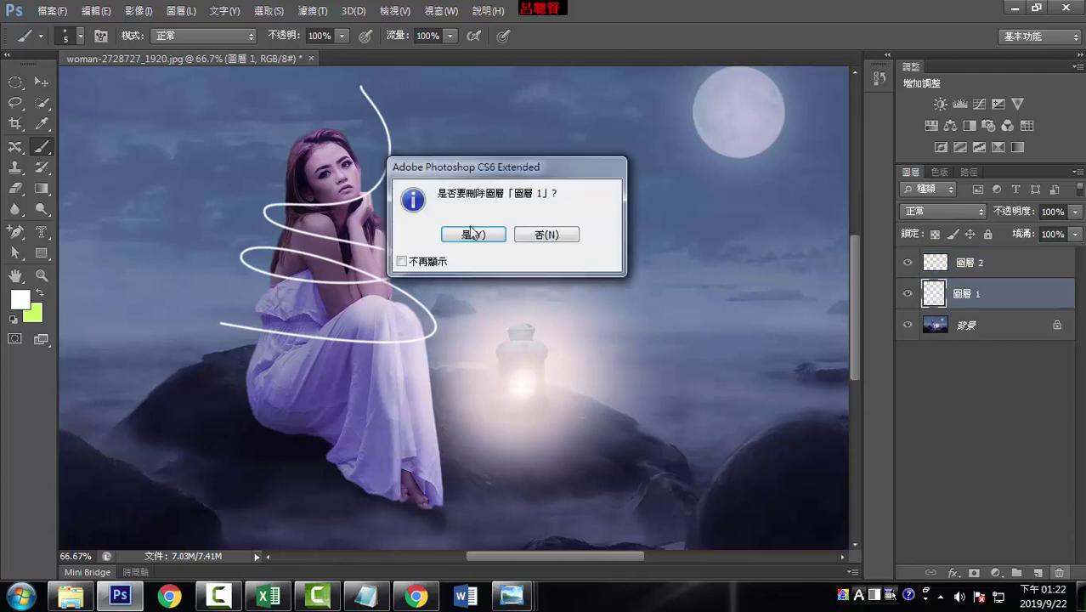
left_click(486, 232)
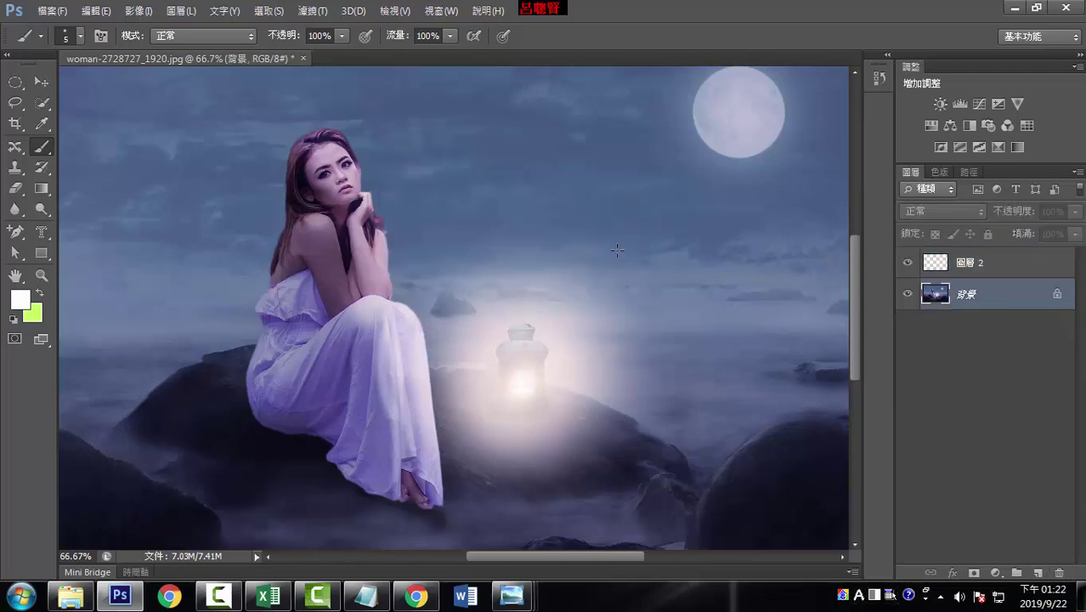
left_click(970, 174)
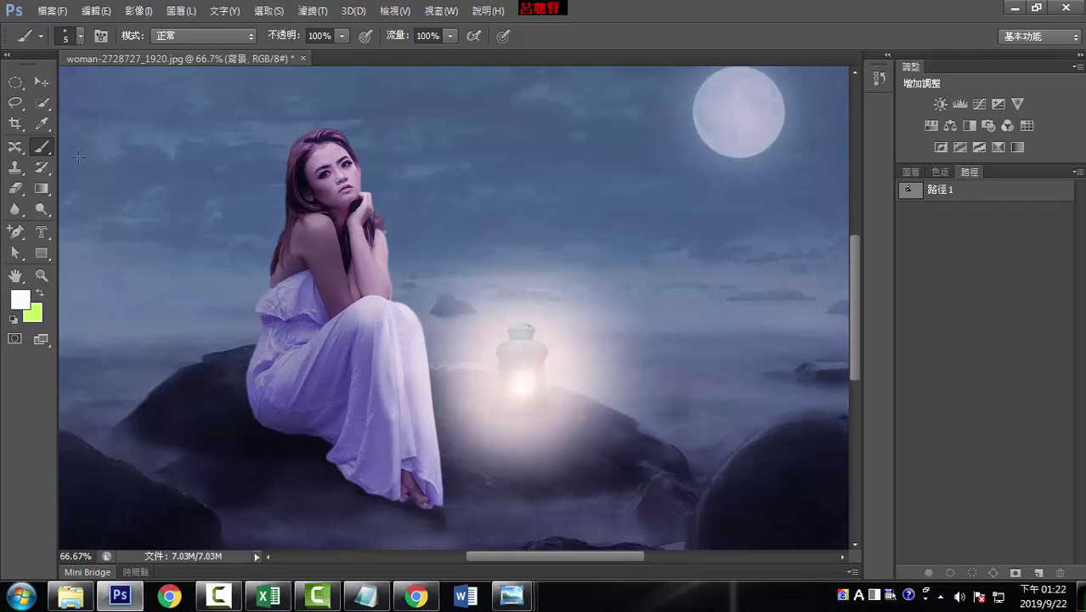
Set the brush size to 3 px and target the new empty Layer 2
left_click(79, 37)
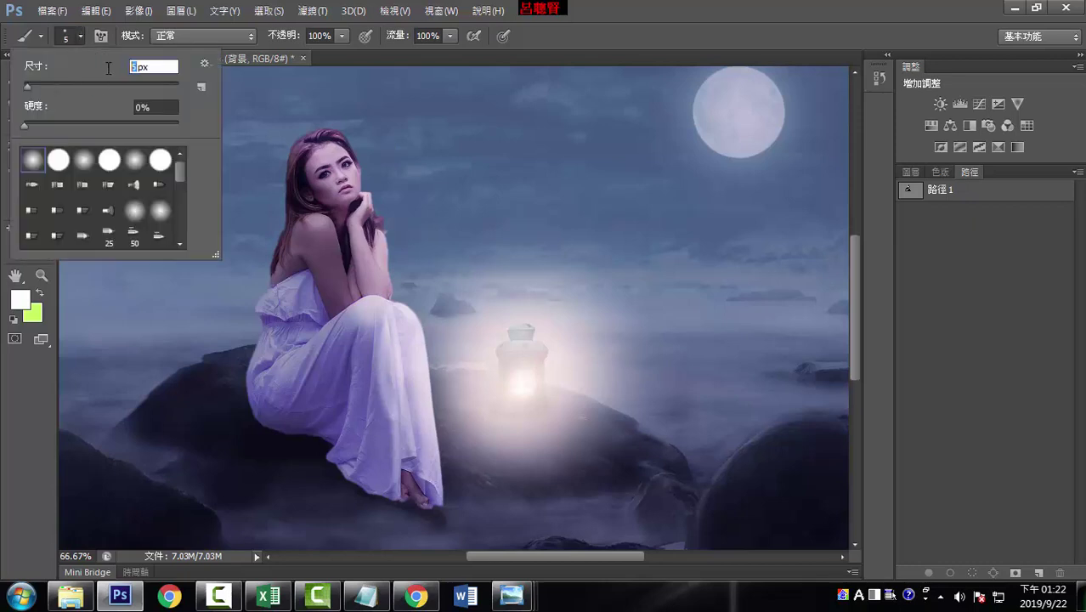
type("3")
key("Return")
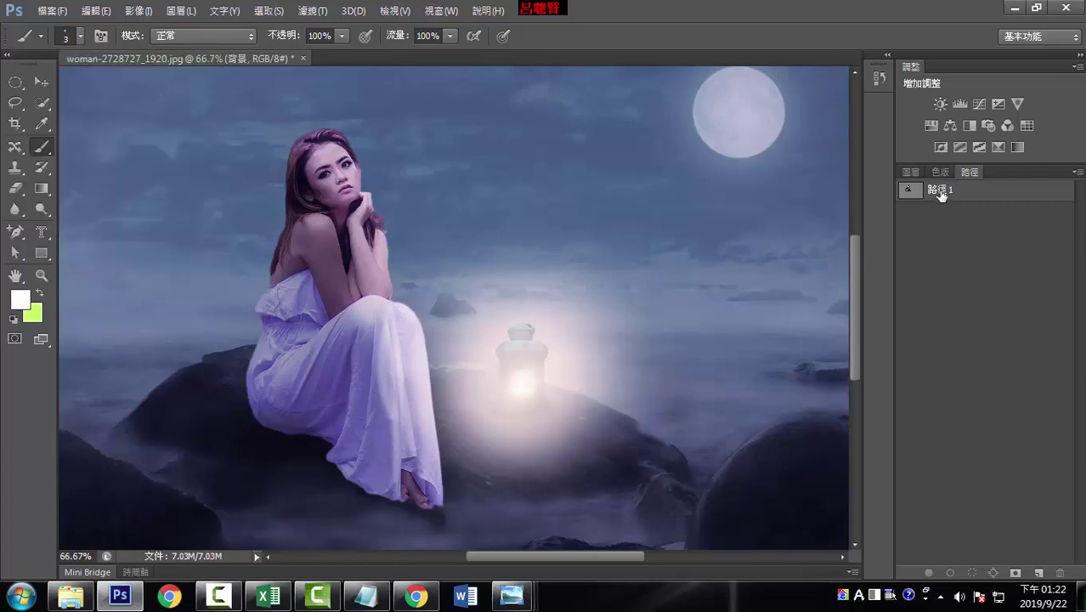
left_click(910, 173)
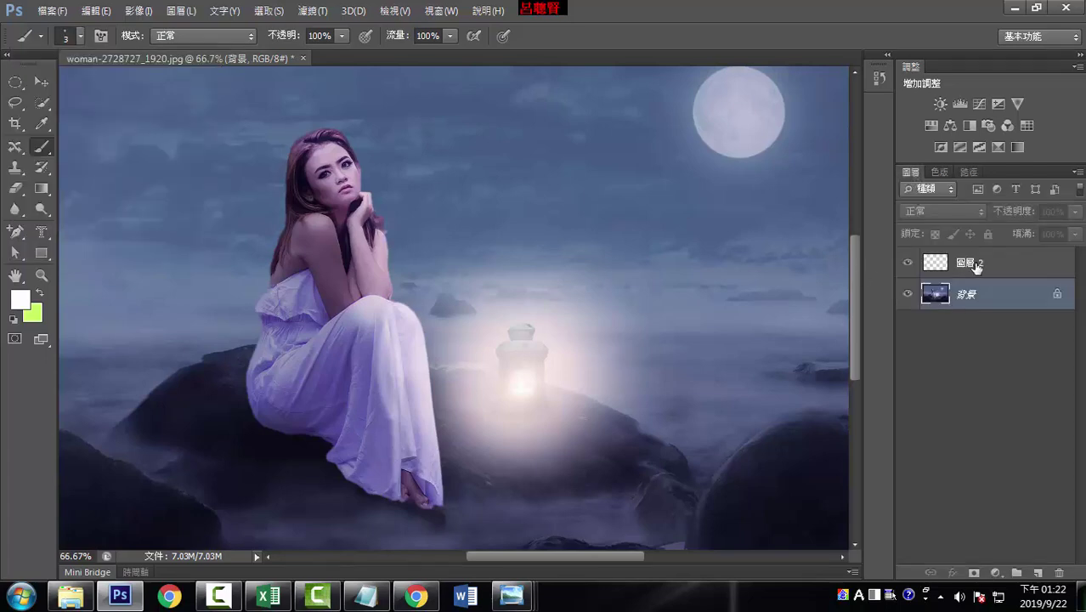
left_click(947, 262)
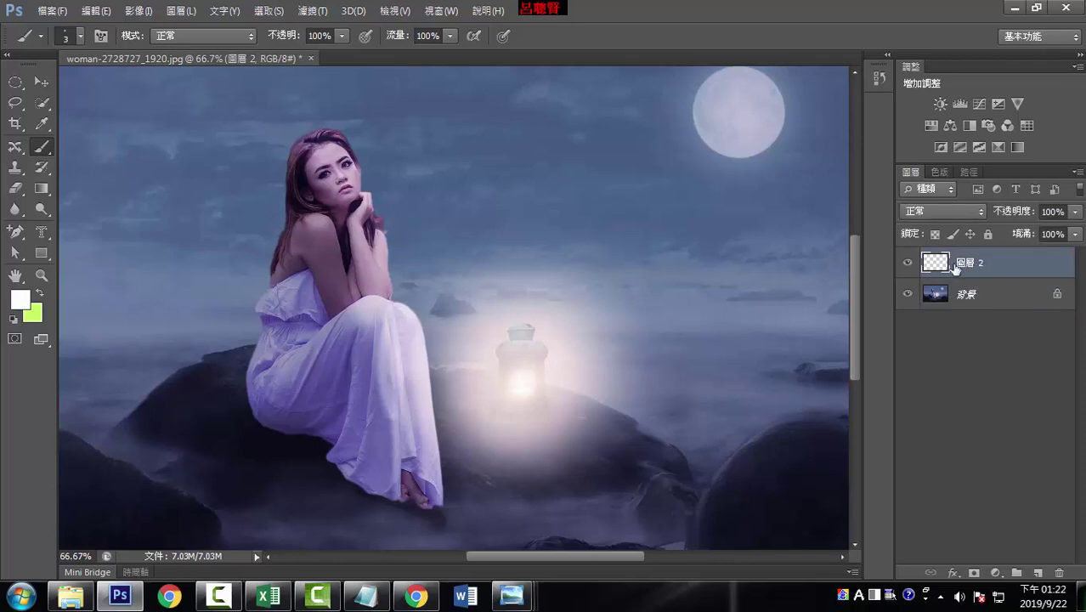
Stroke Path 1 with the brush onto Layer 2, then hide the path outline
left_click(969, 171)
double_click(938, 190)
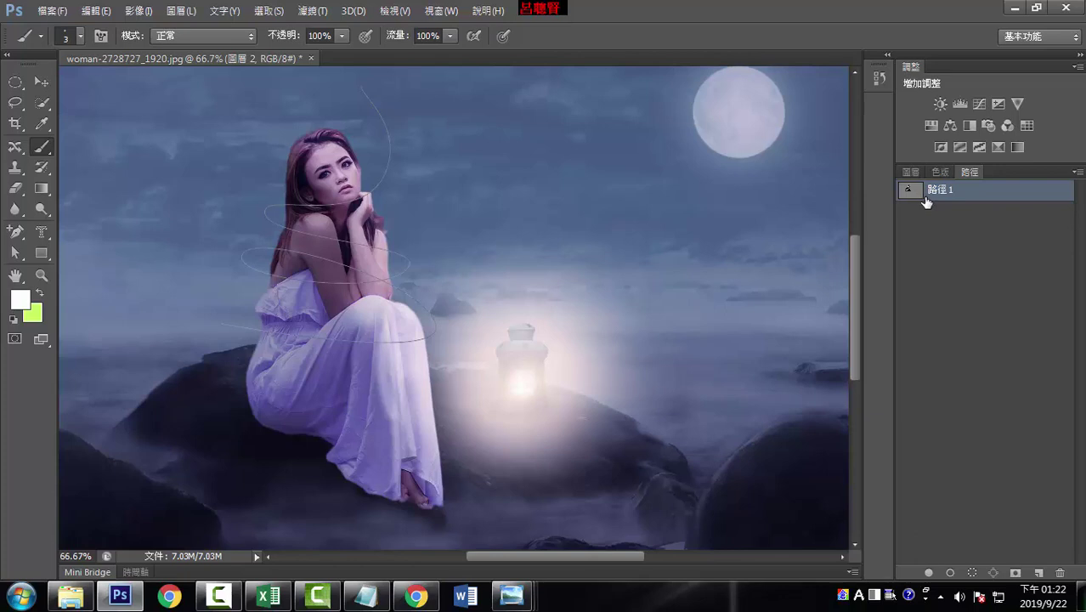
right_click(910, 192)
right_click(910, 192)
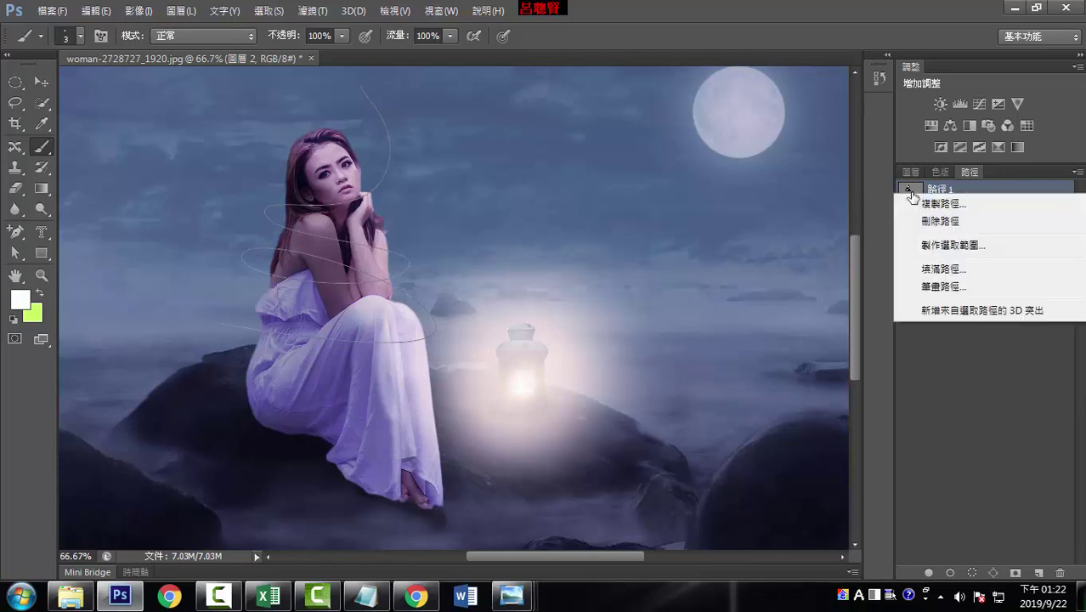
left_click(942, 287)
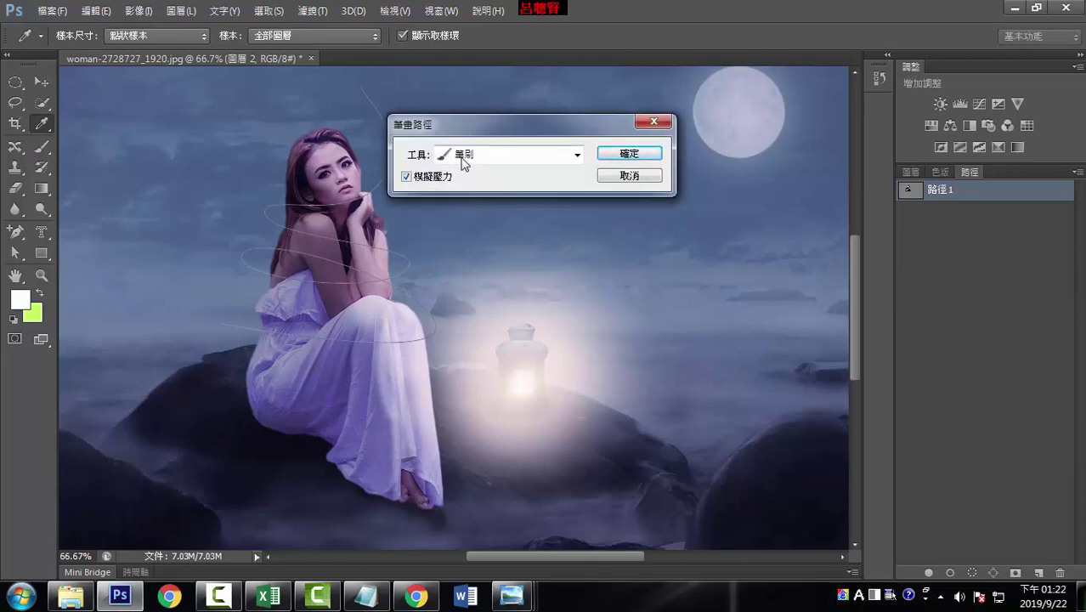
left_click(644, 153)
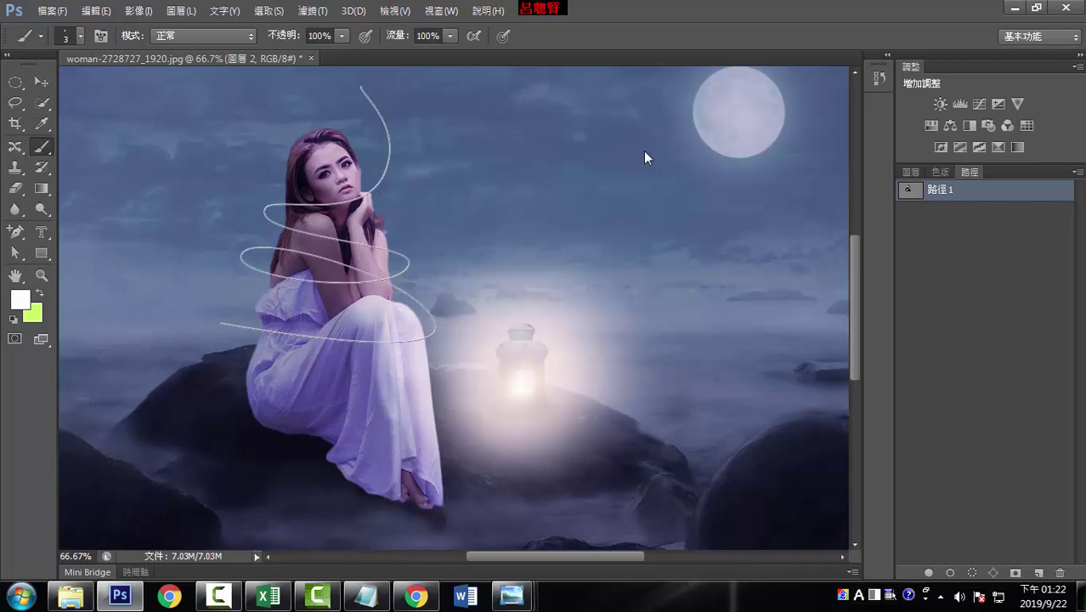
left_click(958, 239)
left_click(908, 172)
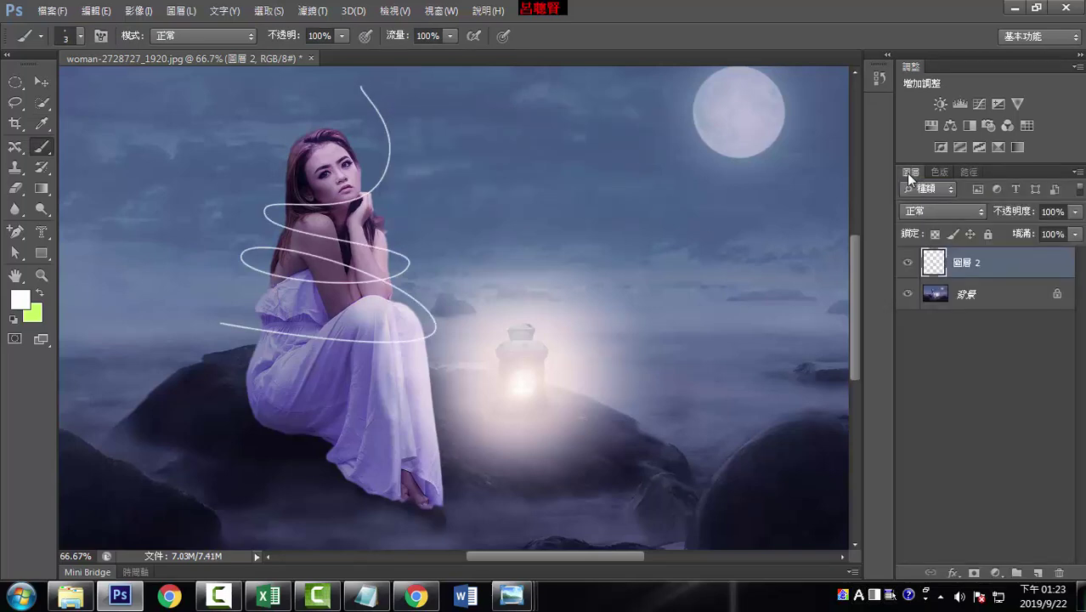
Add a pale-yellow Outer Glow to Layer 2 (Screen, 75% opacity, 12% spread)
left_click(968, 173)
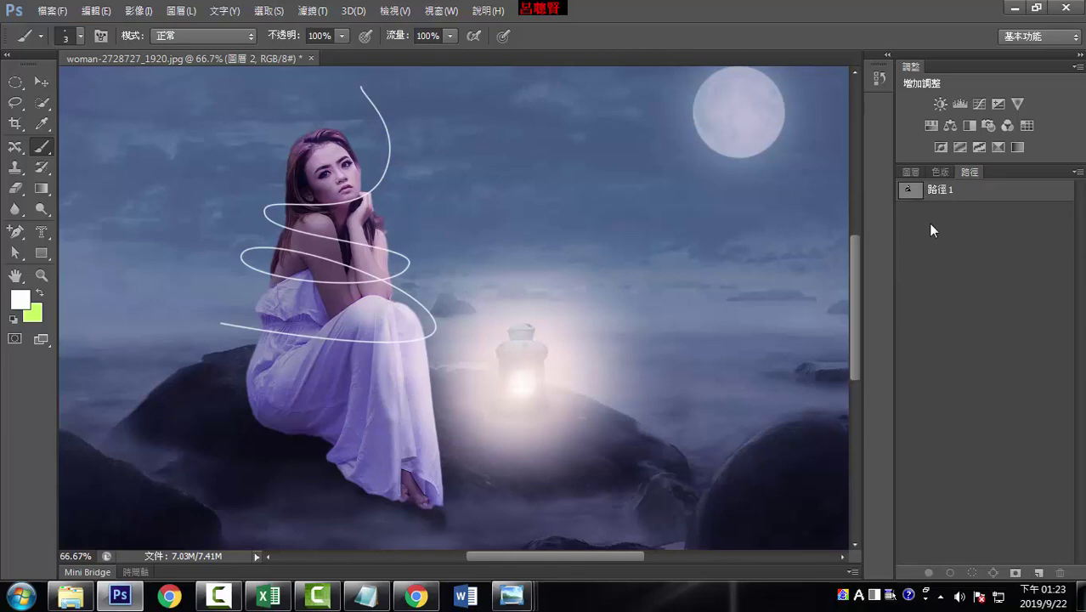
left_click(908, 172)
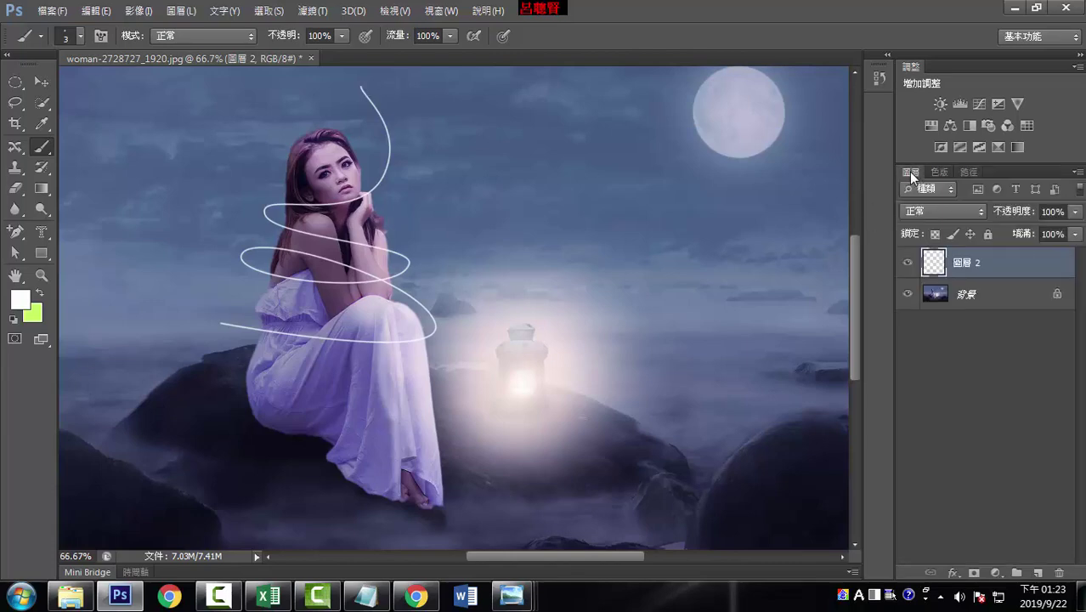
left_click(953, 573)
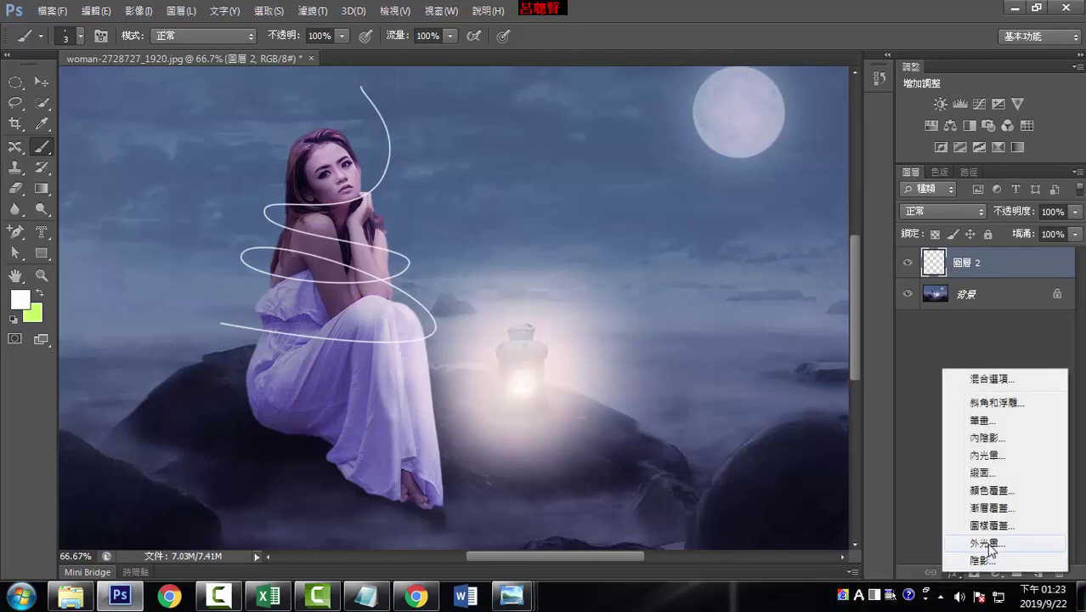
left_click(968, 542)
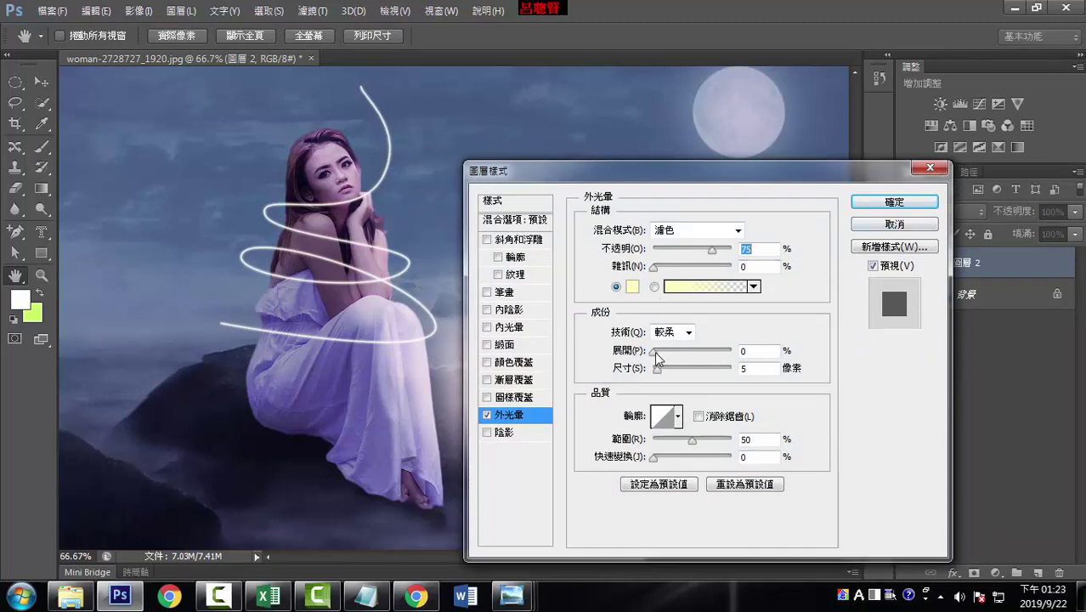
left_click_drag(654, 351, 667, 376)
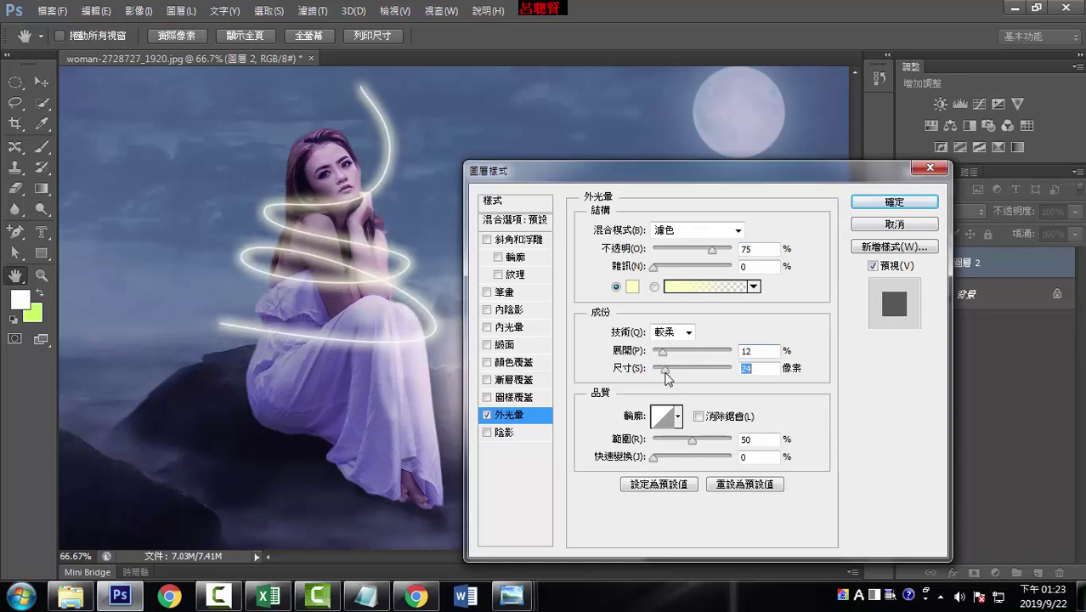
left_click(896, 204)
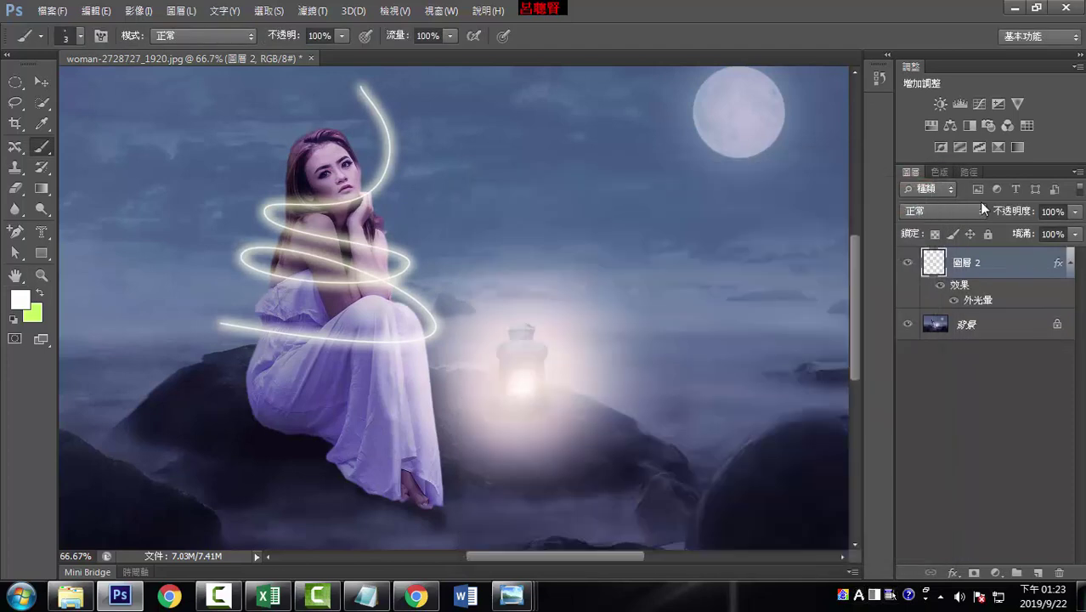
Add a layer mask to Layer 2, zoom in on the woman, and set black foreground
left_click(974, 573)
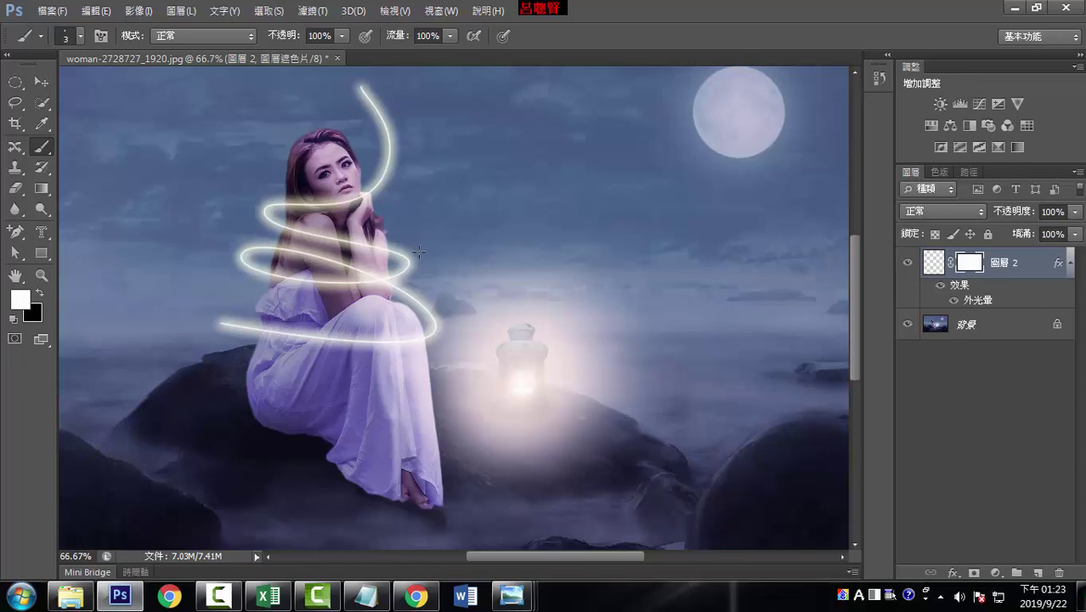
scroll(419, 251, "up", 1)
scroll(419, 252, "up", 1)
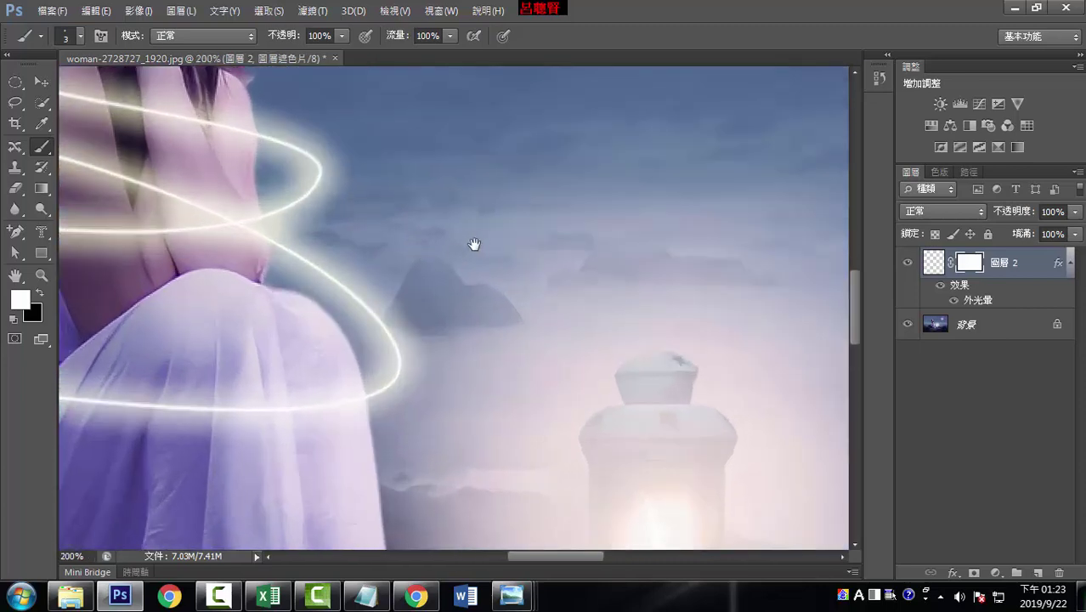
left_click_drag(475, 243, 739, 321)
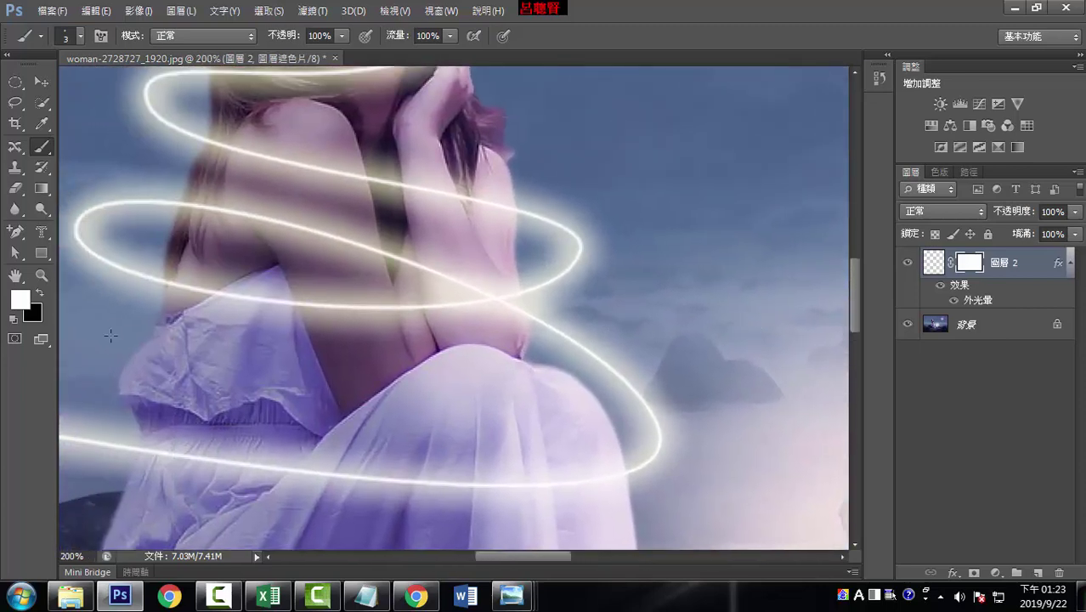
left_click(38, 293)
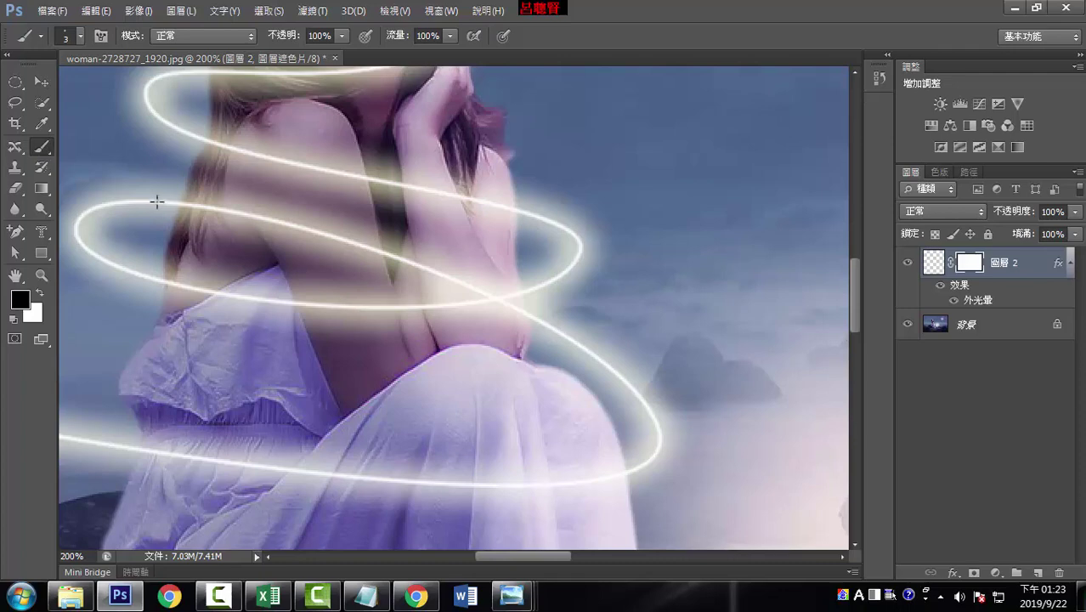
left_click(79, 37)
Paint black with a hard round brush (24 px, then 15 px) over the streak at her shoulder
left_click_drag(23, 87, 42, 87)
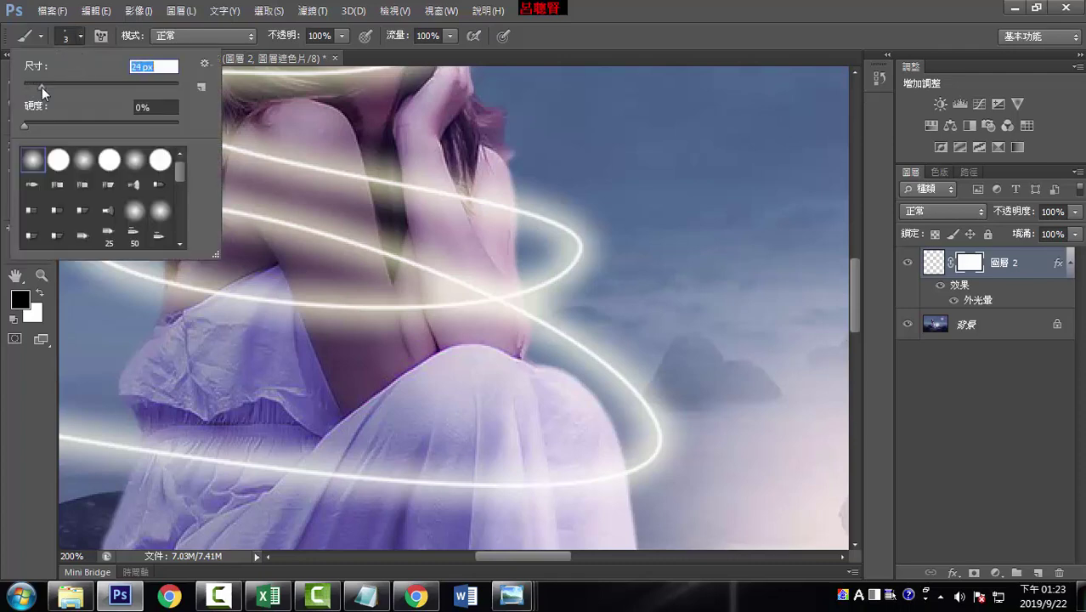
left_click(58, 159)
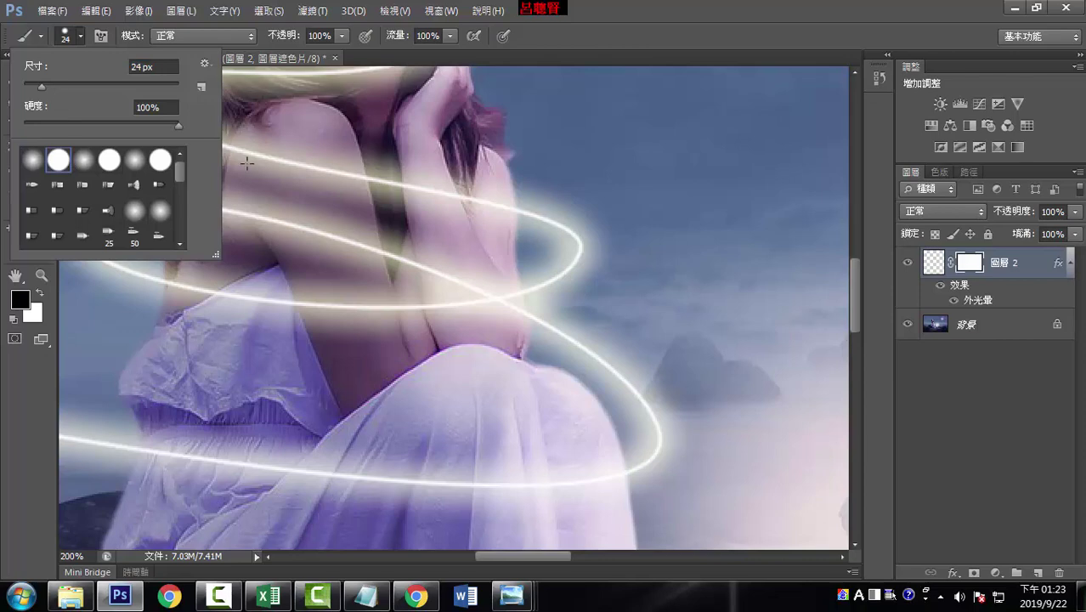
left_click_drag(259, 217, 191, 208)
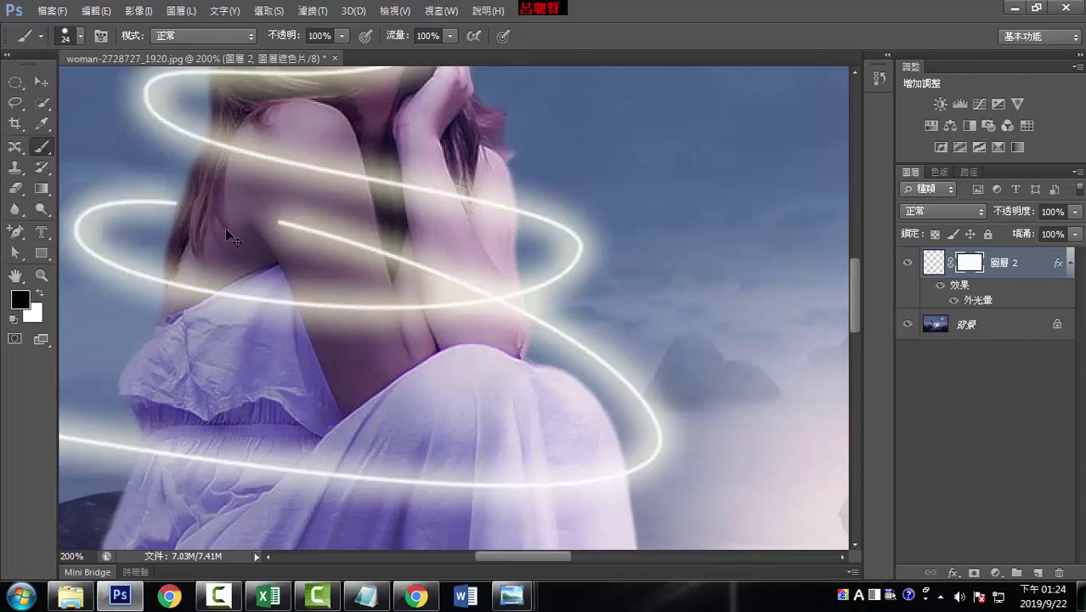
left_click(80, 42)
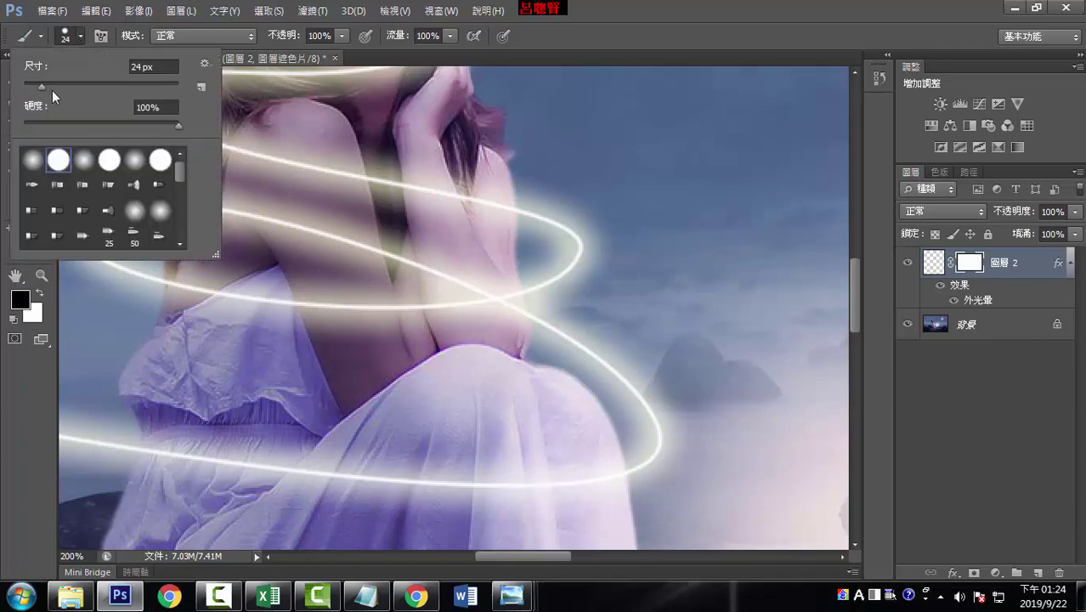
left_click_drag(41, 86, 34, 86)
left_click(227, 202)
left_click_drag(255, 217, 187, 209)
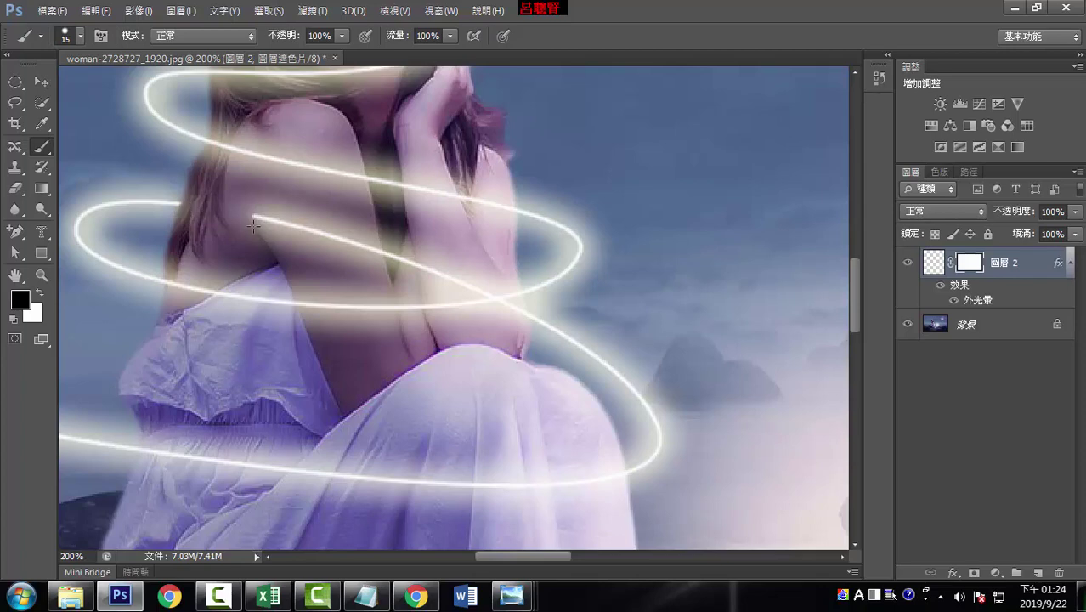
Mask out the streak crossing her back, arm and hair, then zoom back out
mouse_move(253, 225)
left_mouse_down()
mouse_move(290, 223)
mouse_move(491, 294)
left_mouse_up()
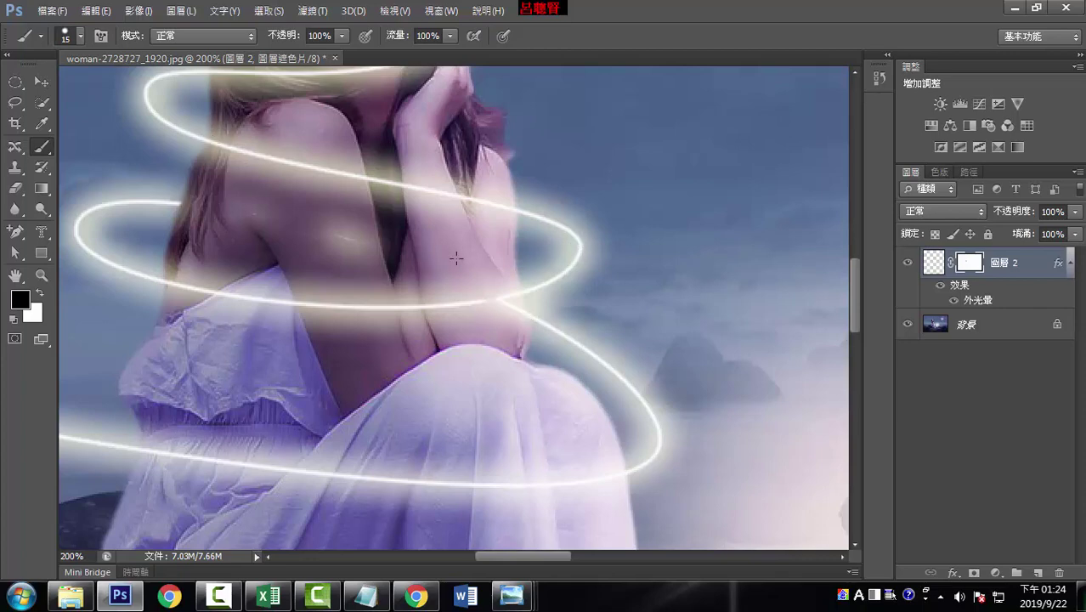
left_click_drag(371, 248, 250, 220)
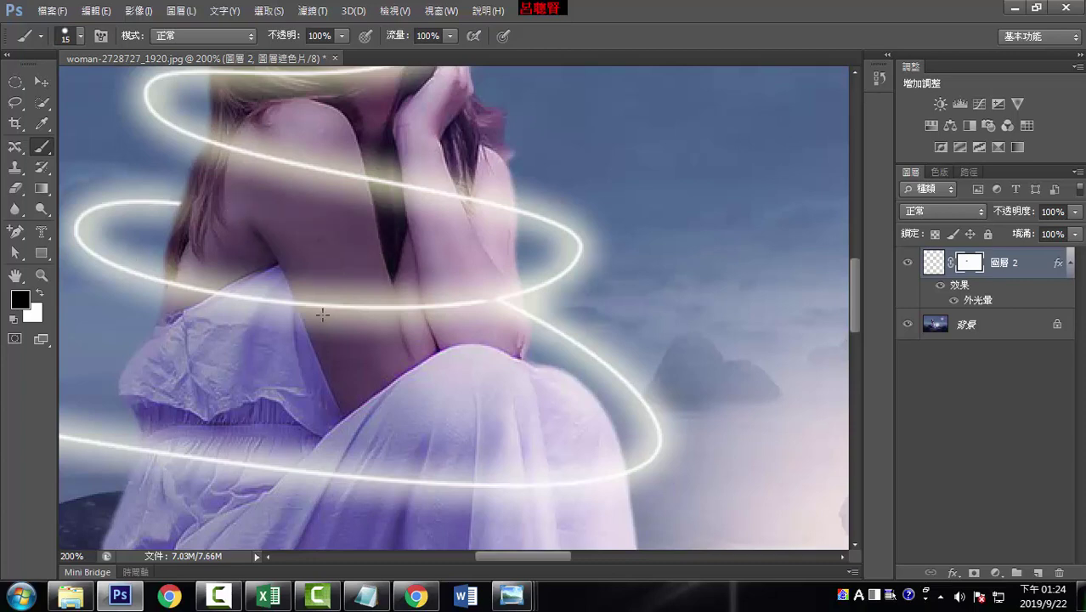
mouse_move(510, 210)
left_mouse_down()
mouse_move(483, 194)
mouse_move(215, 143)
left_mouse_up()
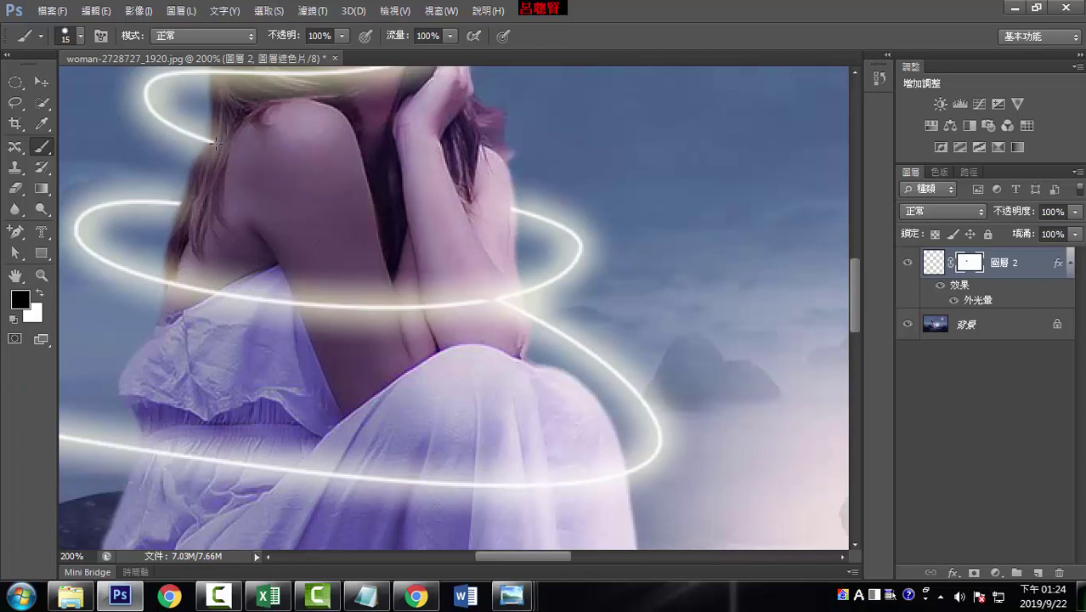
left_click(217, 143)
scroll(698, 322, "up", 1)
scroll(697, 322, "up", 2)
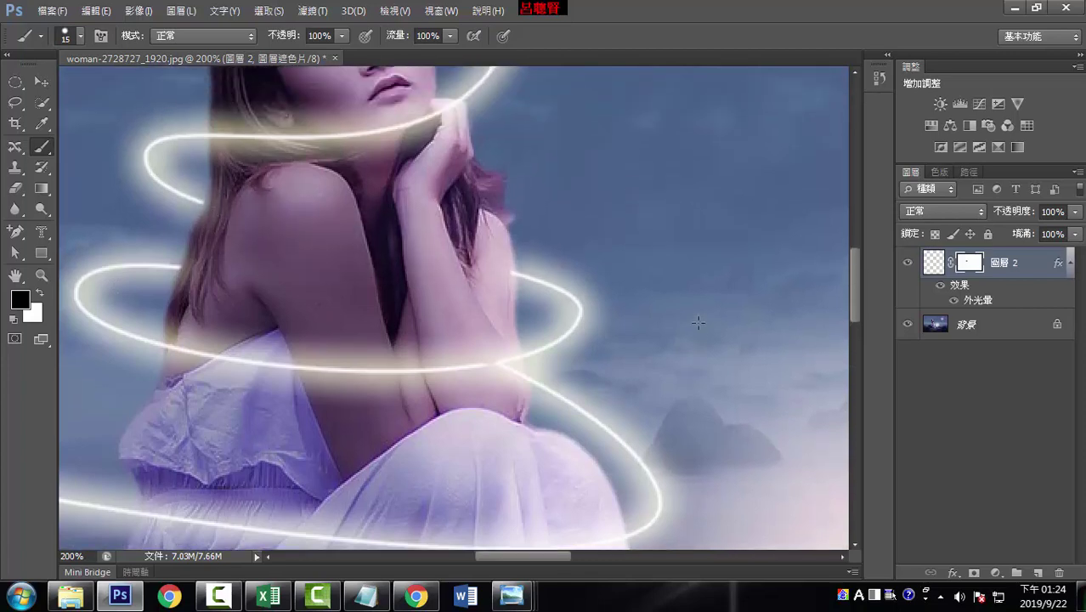
scroll(695, 323, "up", 2)
scroll(694, 323, "up", 1)
scroll(694, 323, "up", 2)
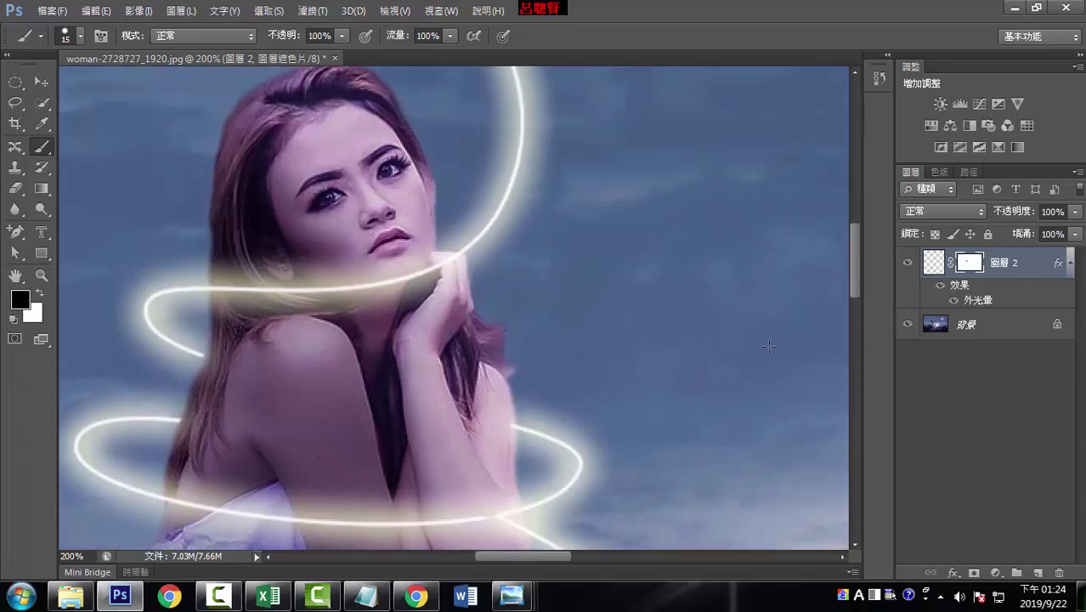
scroll(624, 323, "down", 2)
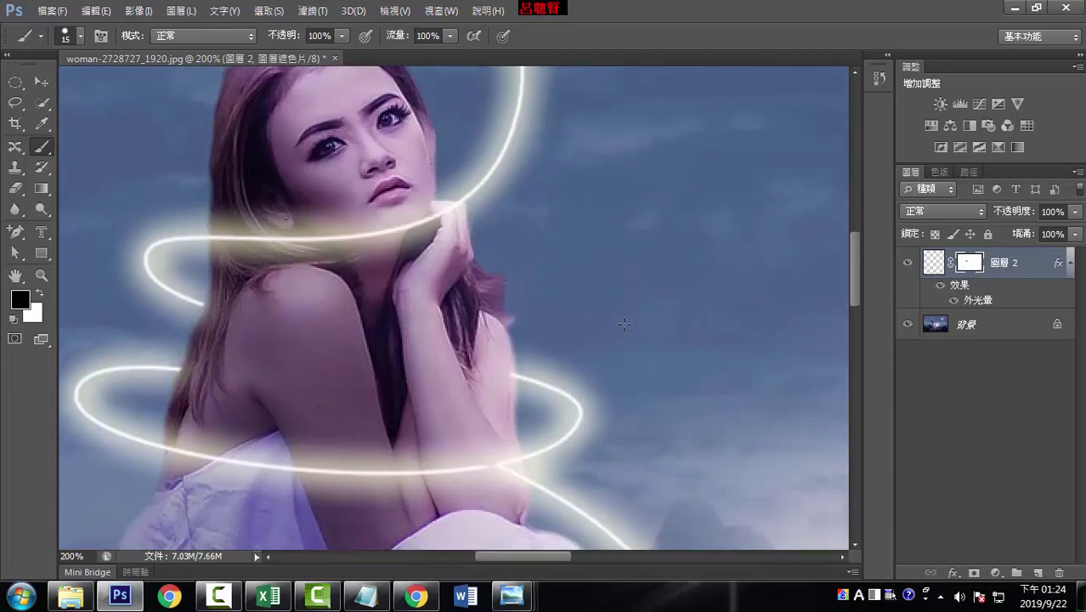
scroll(624, 324, "down", 1)
scroll(626, 322, "right", 2)
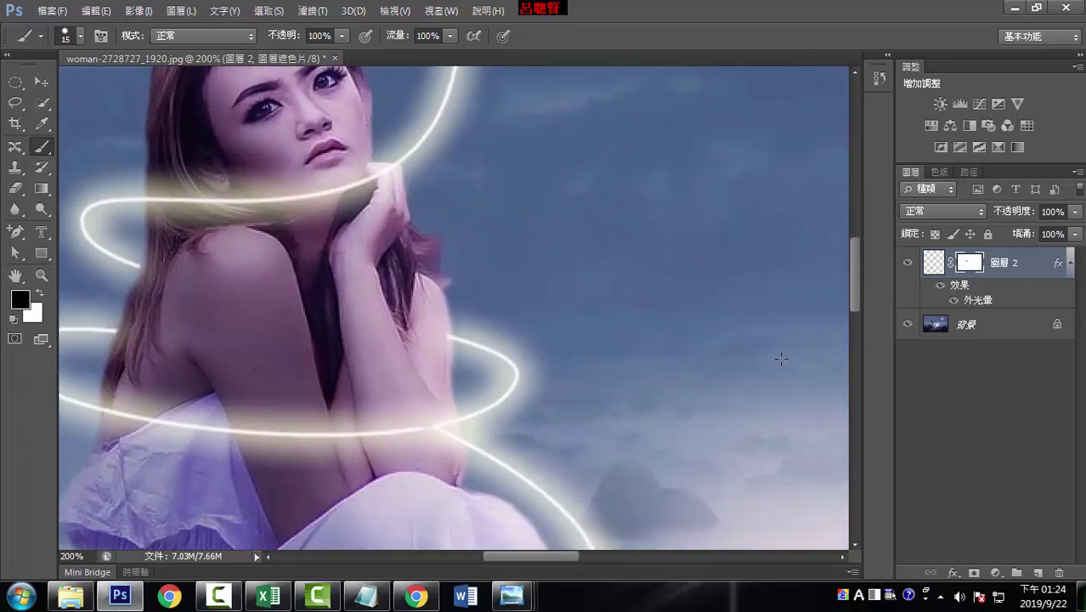
scroll(780, 358, "down", 2, "alt")
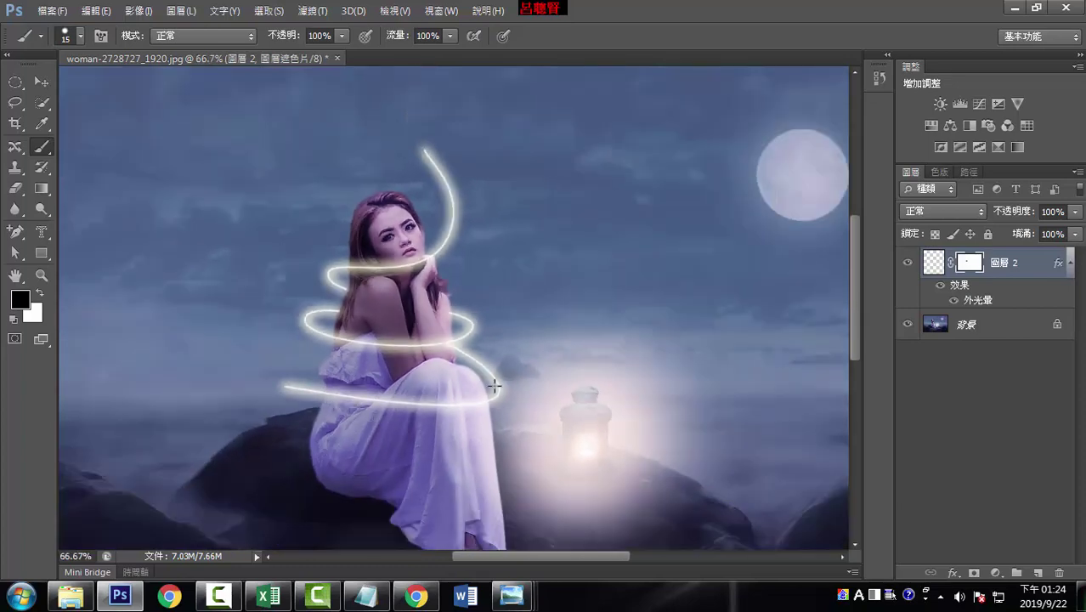